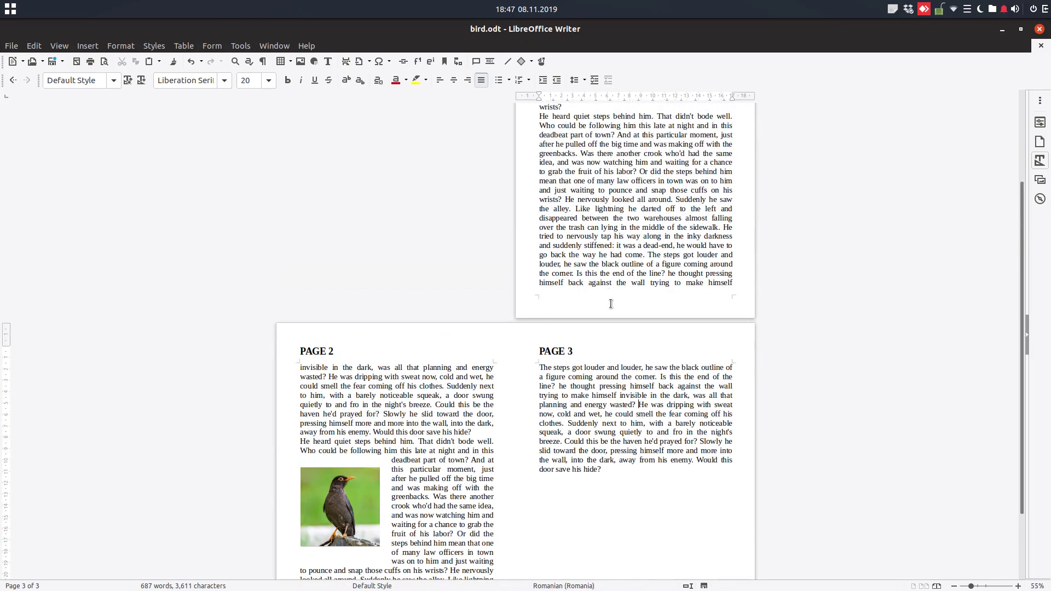
Scroll through pages 1–3 of bird.odt to review the story and the bird photo.
{"action": "scroll", "coordinate": [612, 317], "scroll_direction": "down", "scroll_amount": 3}
{"action": "scroll", "coordinate": [612, 317], "scroll_direction": "down", "scroll_amount": 2}
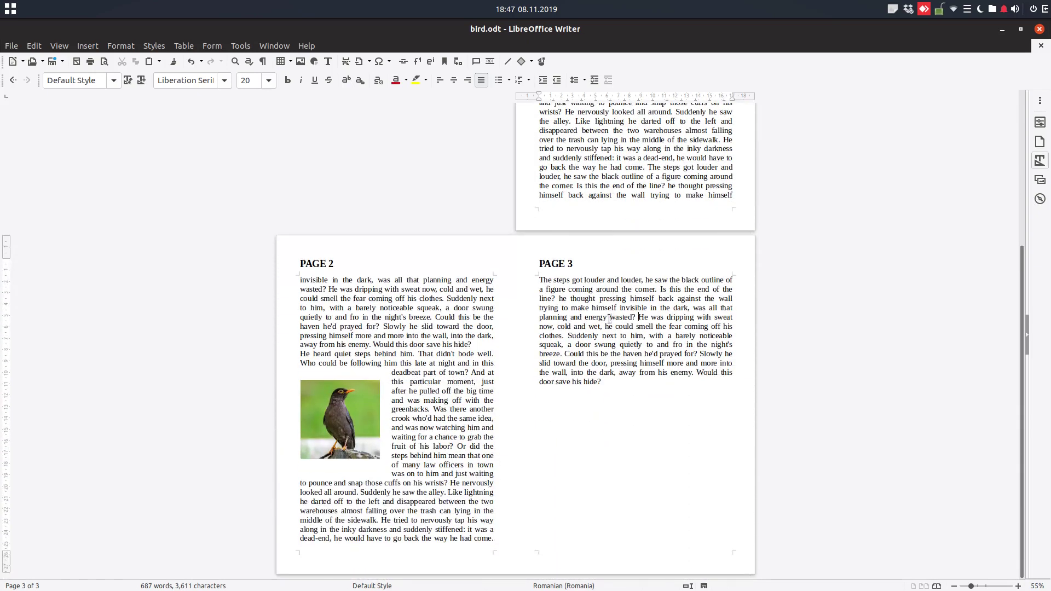
{"action": "scroll", "coordinate": [624, 307], "scroll_direction": "up", "scroll_amount": 5}
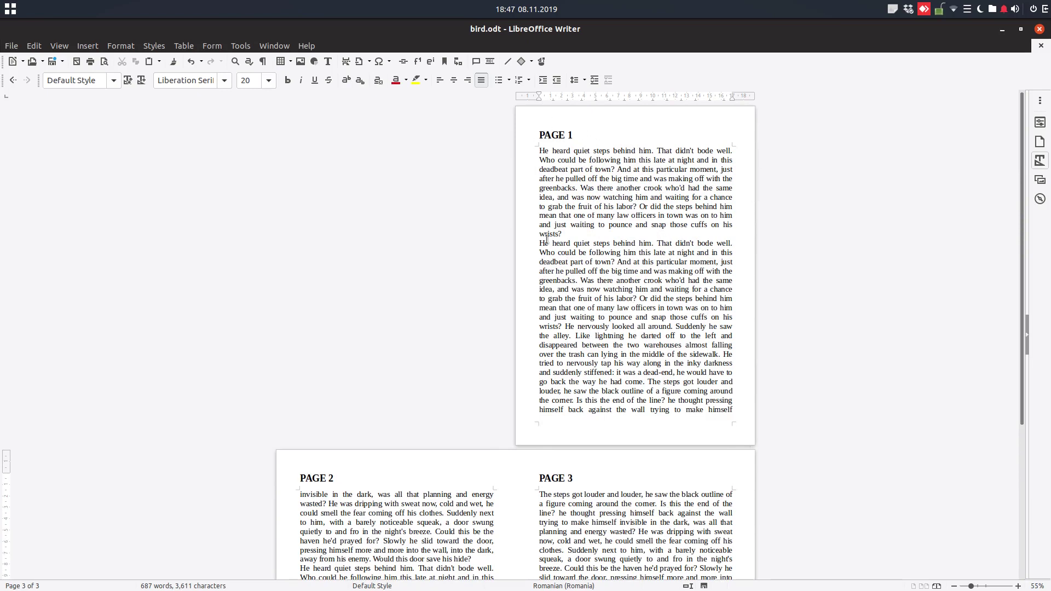
{"action": "scroll", "coordinate": [546, 239], "scroll_direction": "down", "scroll_amount": 5}
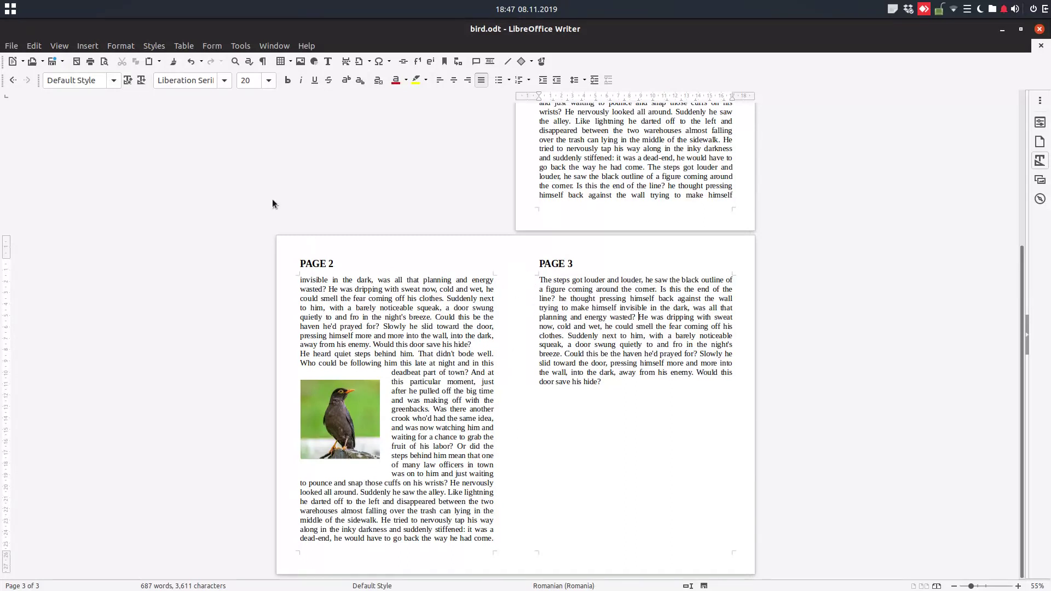
Insert a 6 × 6 cm frame with parallel text wrap and no borders.
{"action": "left_click", "coordinate": [95, 48]}
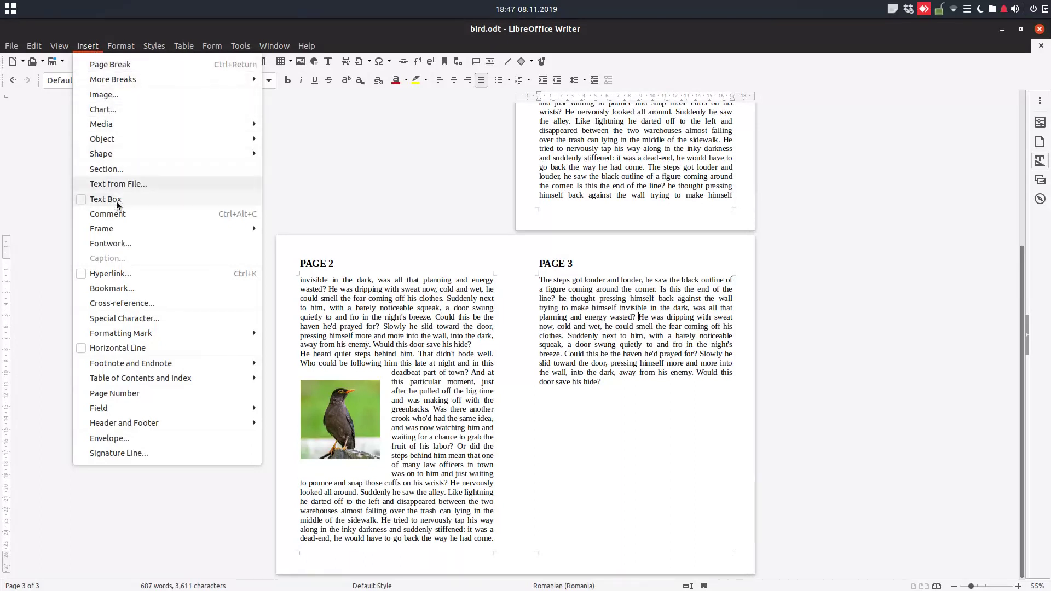
{"action": "mouse_move", "coordinate": [116, 228]}
{"action": "left_click", "coordinate": [317, 241]}
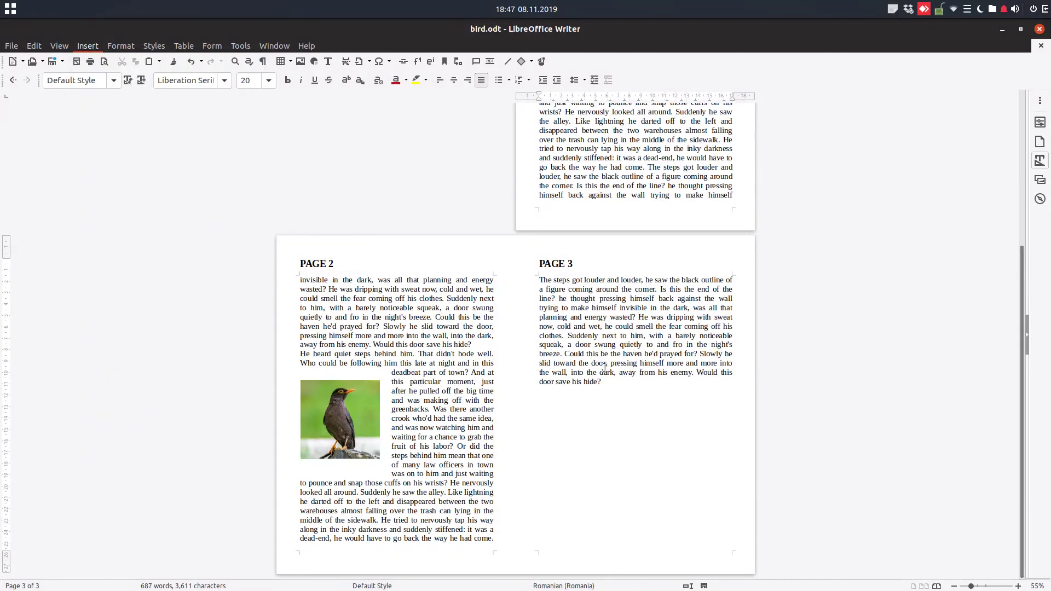
{"action": "key", "text": "Tab"}
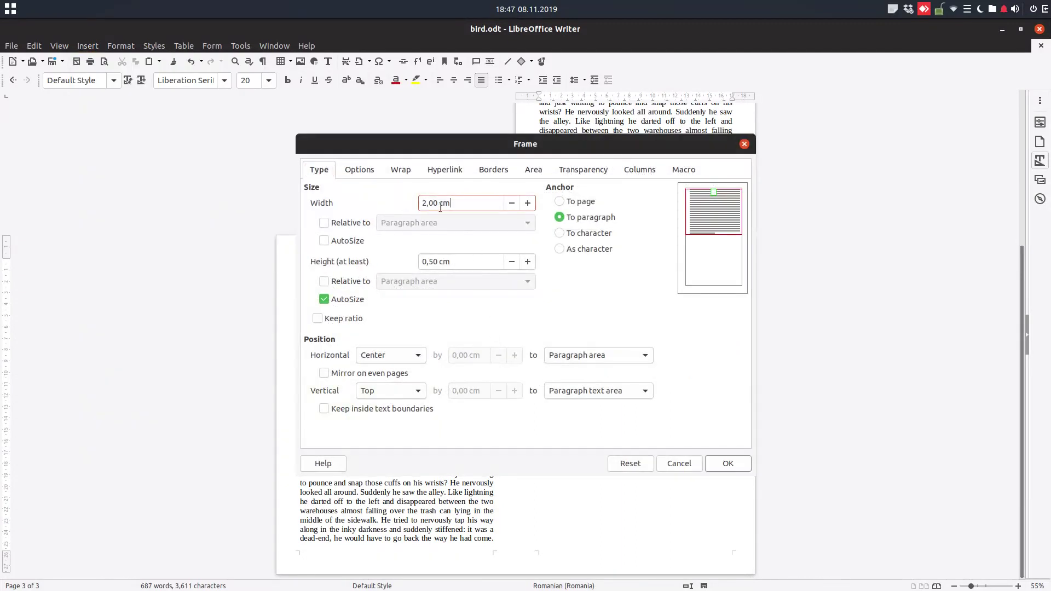
{"action": "type", "text": "6"}
{"action": "key", "text": "Tab"}
{"action": "key", "text": "Tab"}
{"action": "key", "text": "Tab"}
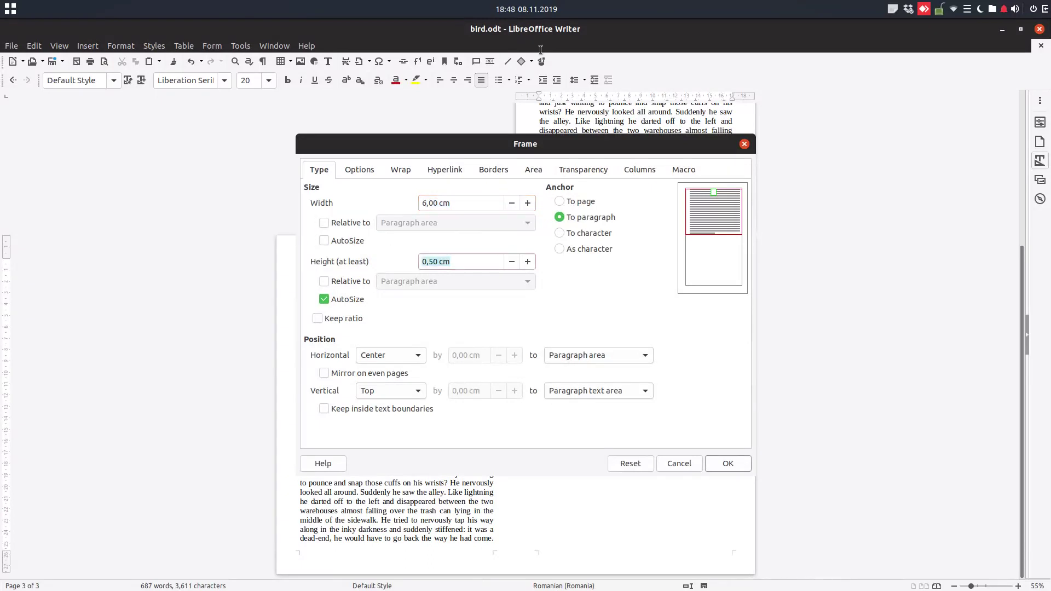
{"action": "type", "text": "6"}
{"action": "left_click", "coordinate": [407, 172]}
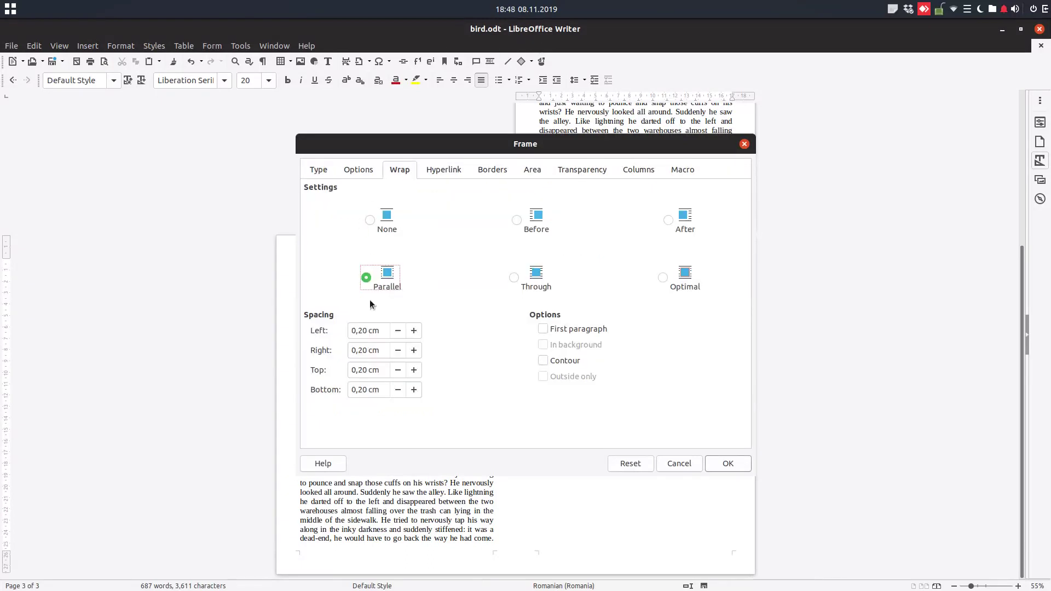
{"action": "left_click", "coordinate": [381, 331]}
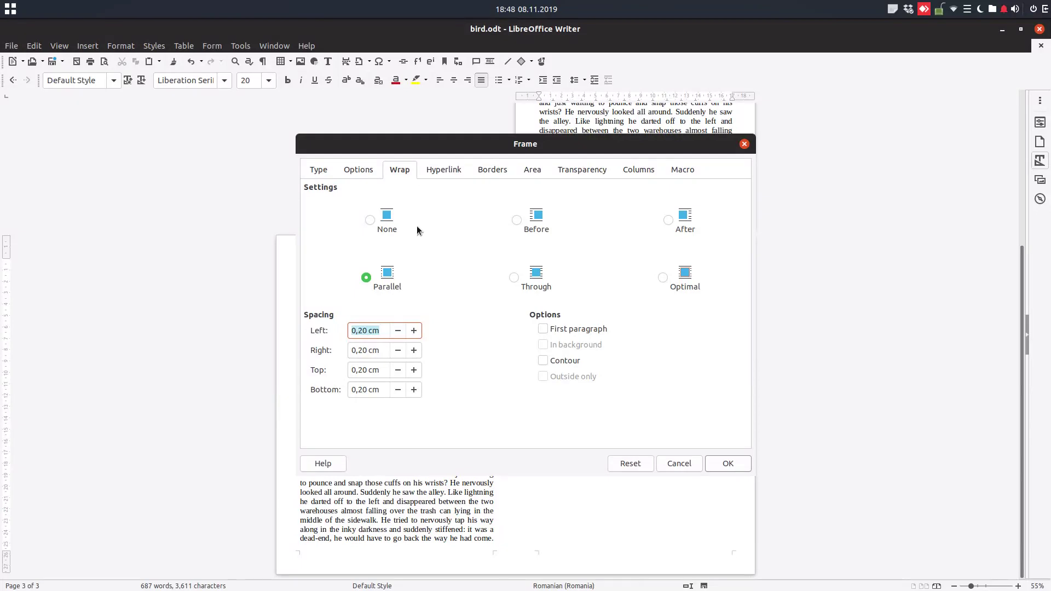
{"action": "left_click", "coordinate": [503, 171]}
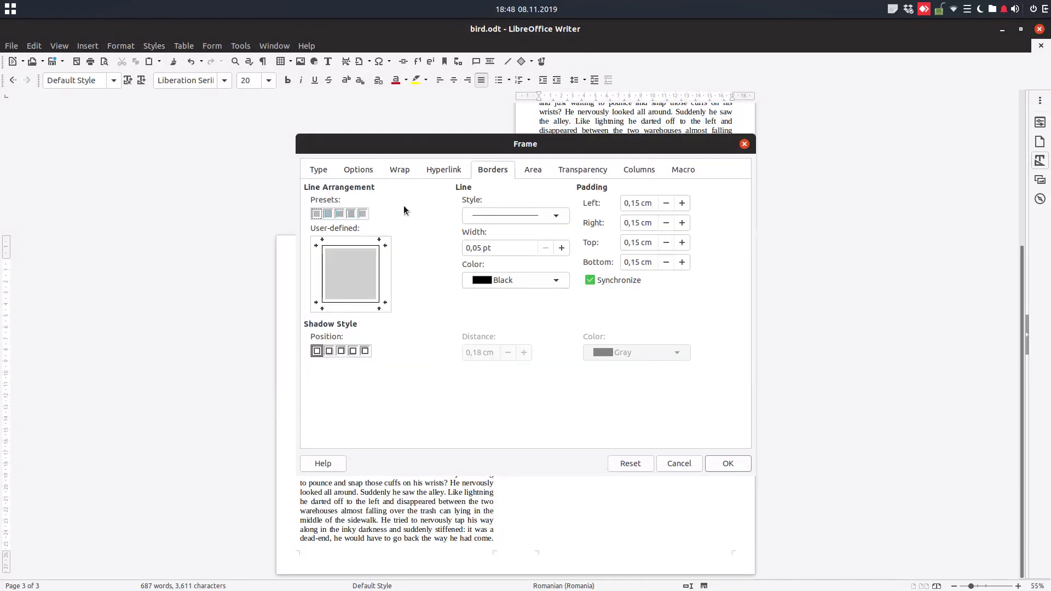
{"action": "left_click", "coordinate": [317, 214]}
{"action": "left_click", "coordinate": [722, 463]}
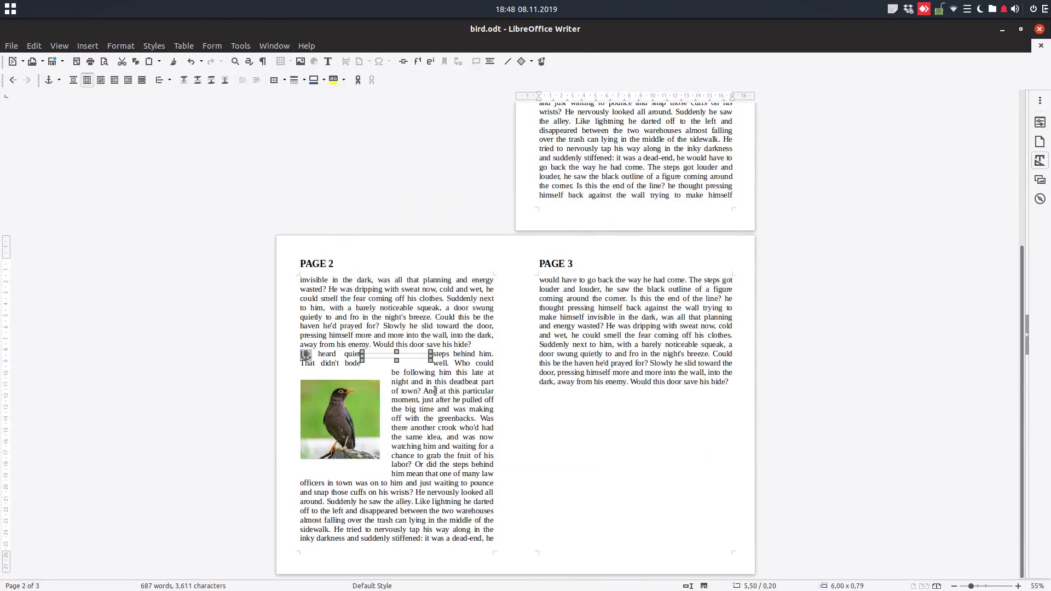
Stretch the frame to about 8.35 cm tall, anchor it to the page, and place it beside the bird image.
{"action": "left_click_drag", "start_coordinate": [396, 359], "coordinate": [396, 445]}
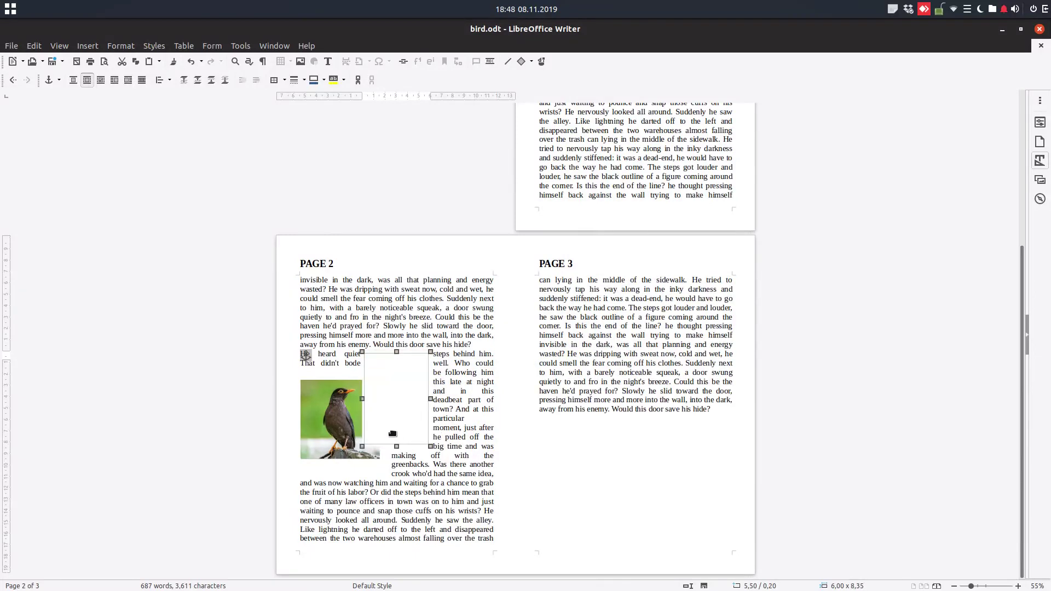
{"action": "left_click_drag", "start_coordinate": [412, 357], "coordinate": [470, 357]}
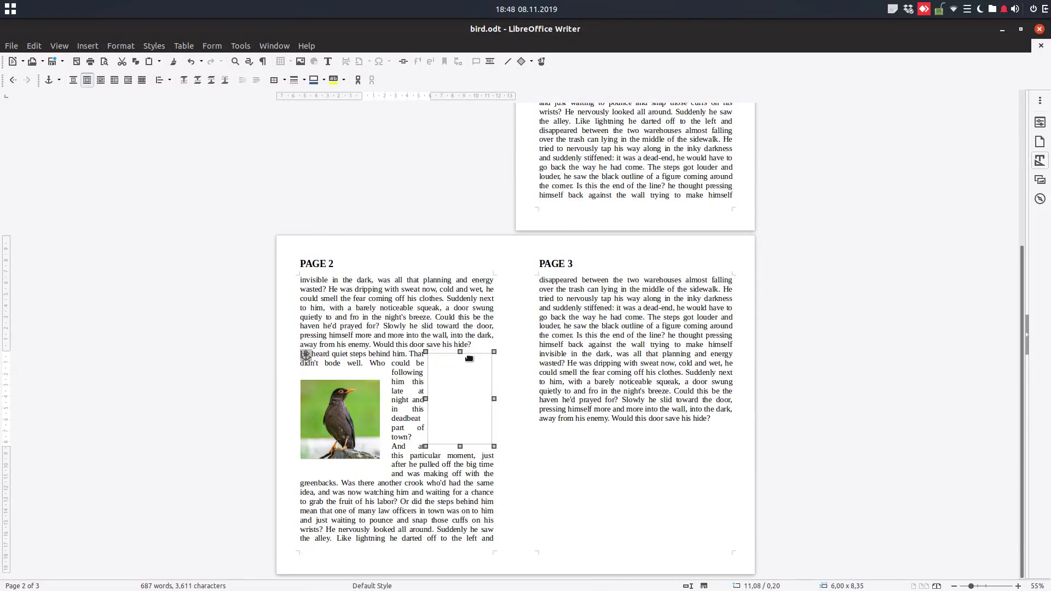
{"action": "right_click", "coordinate": [470, 357]}
{"action": "left_click", "coordinate": [501, 494]}
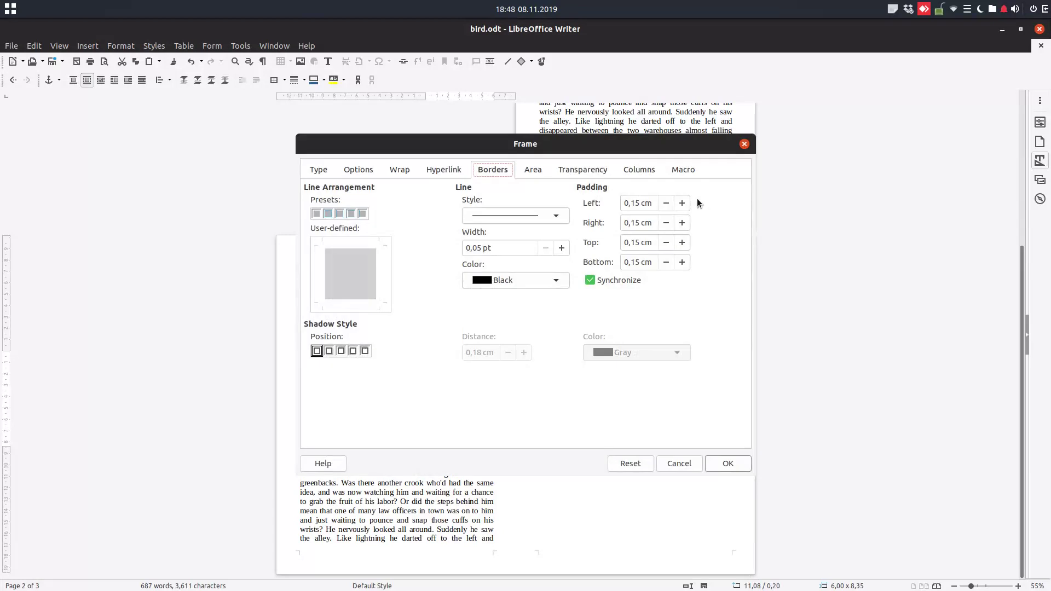
{"action": "left_click", "coordinate": [318, 169]}
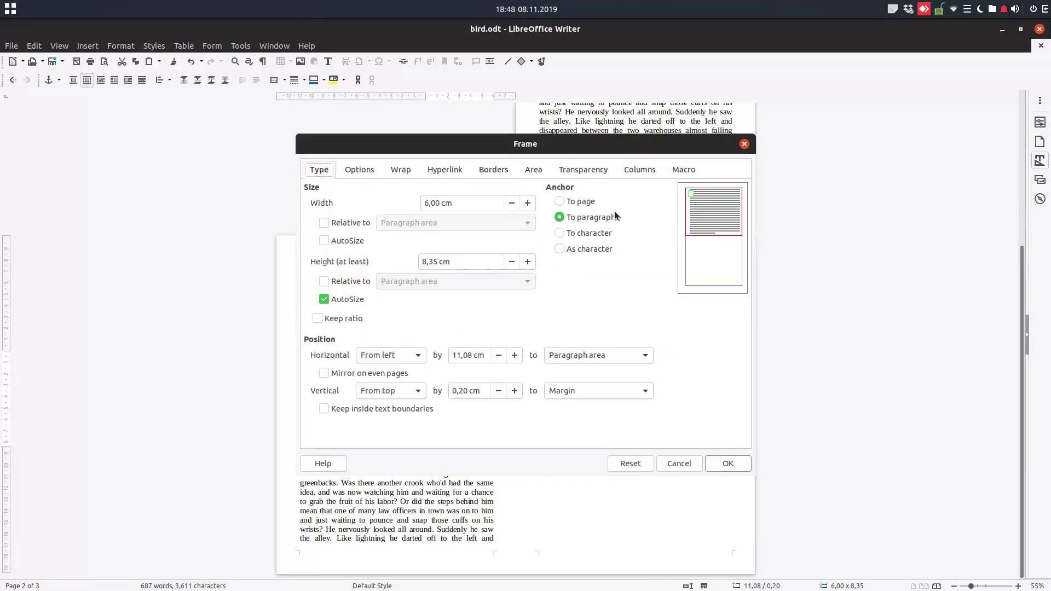
{"action": "left_click", "coordinate": [581, 201]}
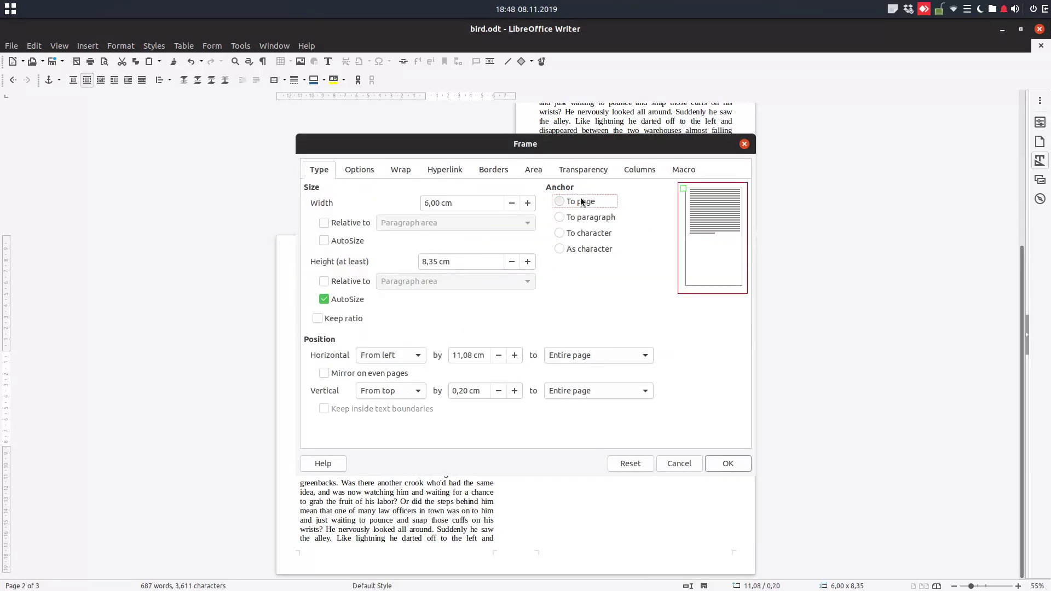
{"action": "left_click", "coordinate": [728, 463]}
{"action": "left_click_drag", "start_coordinate": [495, 310], "coordinate": [508, 372]}
{"action": "left_click", "coordinate": [577, 343]}
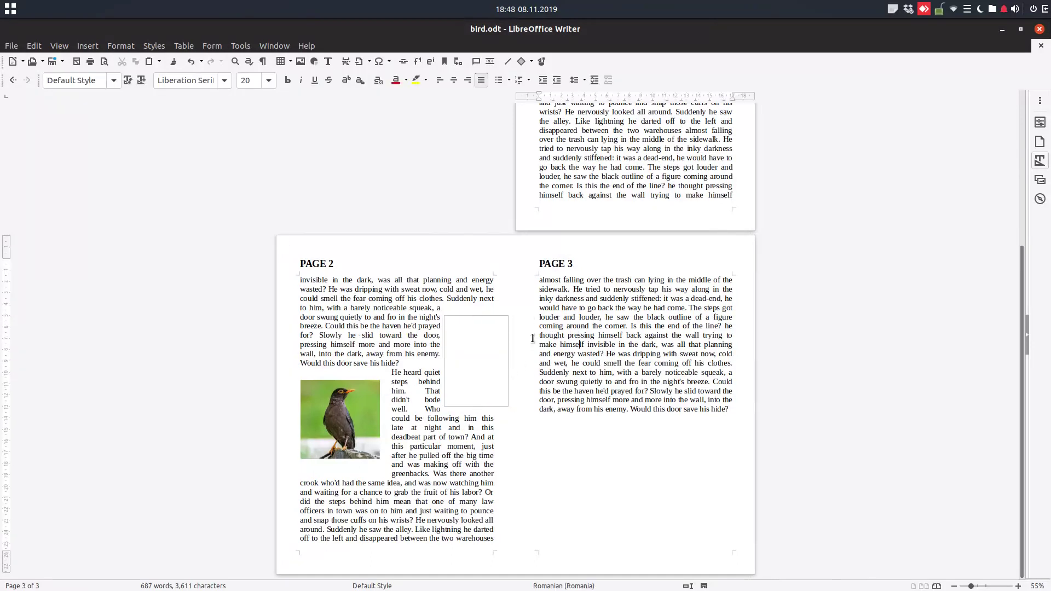
Start a second frame sized 6 cm wide by 6 cm high.
{"action": "left_click", "coordinate": [88, 46]}
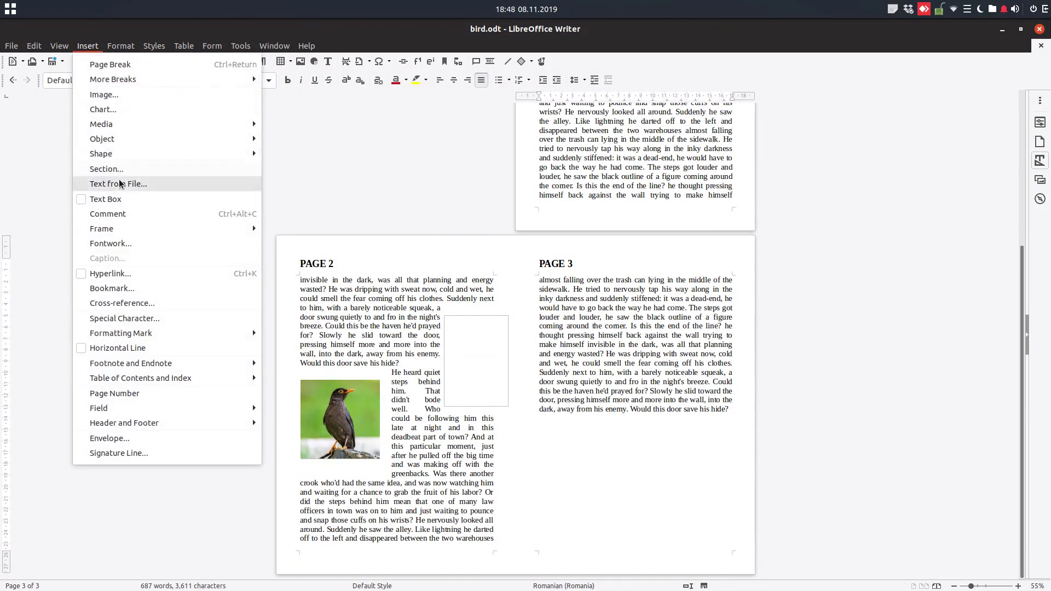
{"action": "mouse_move", "coordinate": [171, 228]}
{"action": "left_click", "coordinate": [287, 242]}
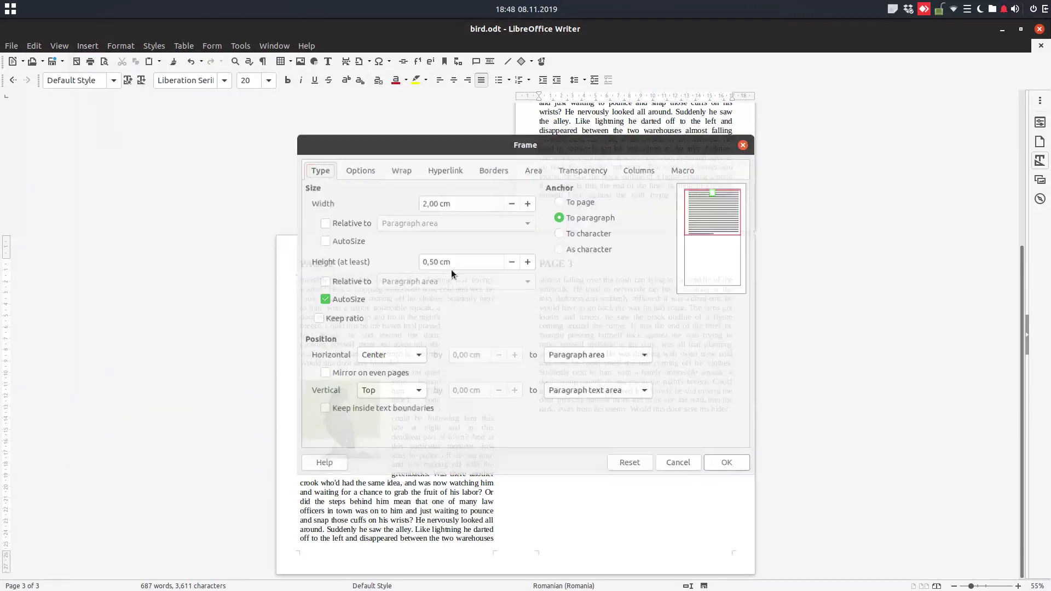
{"action": "triple_click", "coordinate": [480, 204]}
{"action": "type", "text": "6"}
{"action": "key", "text": "Tab"}
{"action": "key", "text": "Tab"}
{"action": "key", "text": "Tab"}
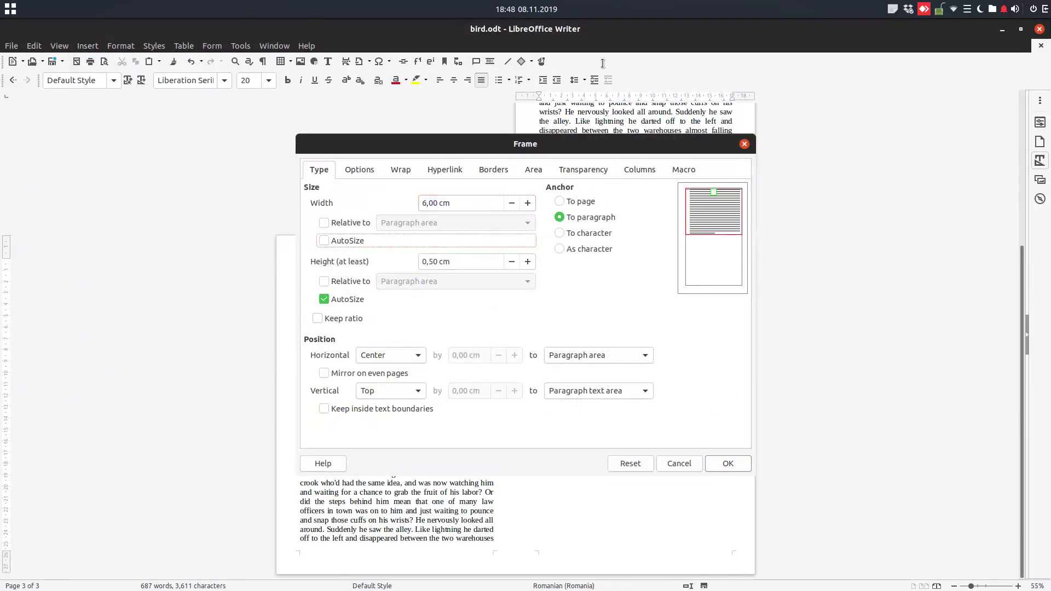
{"action": "type", "text": "6"}
{"action": "key", "text": "Tab"}
Anchor the new frame to the page, remove its borders and insert it.
{"action": "left_click", "coordinate": [575, 201]}
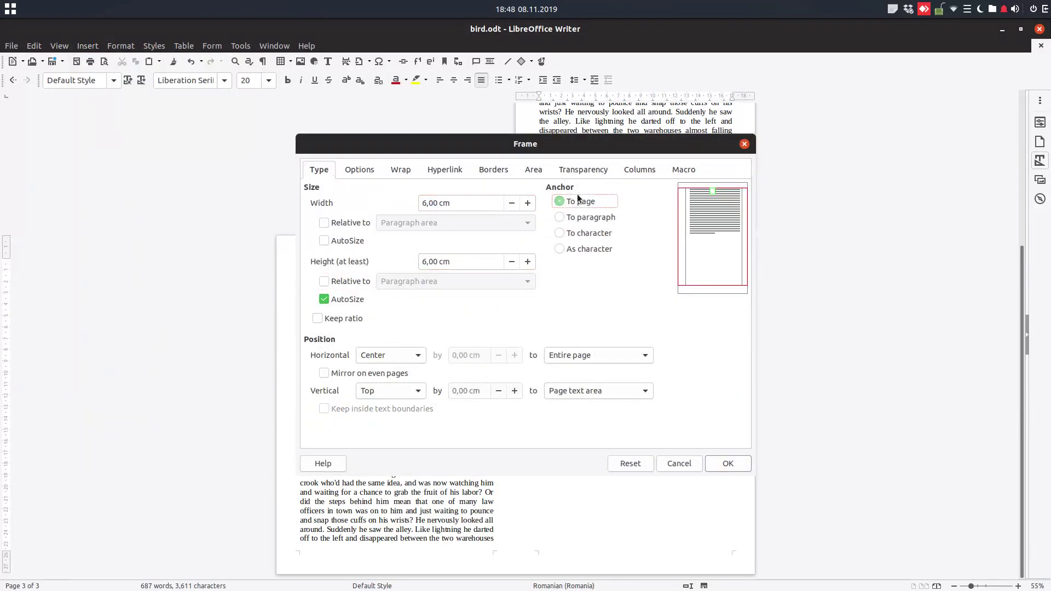
{"action": "left_click", "coordinate": [398, 171]}
{"action": "left_click", "coordinate": [493, 170]}
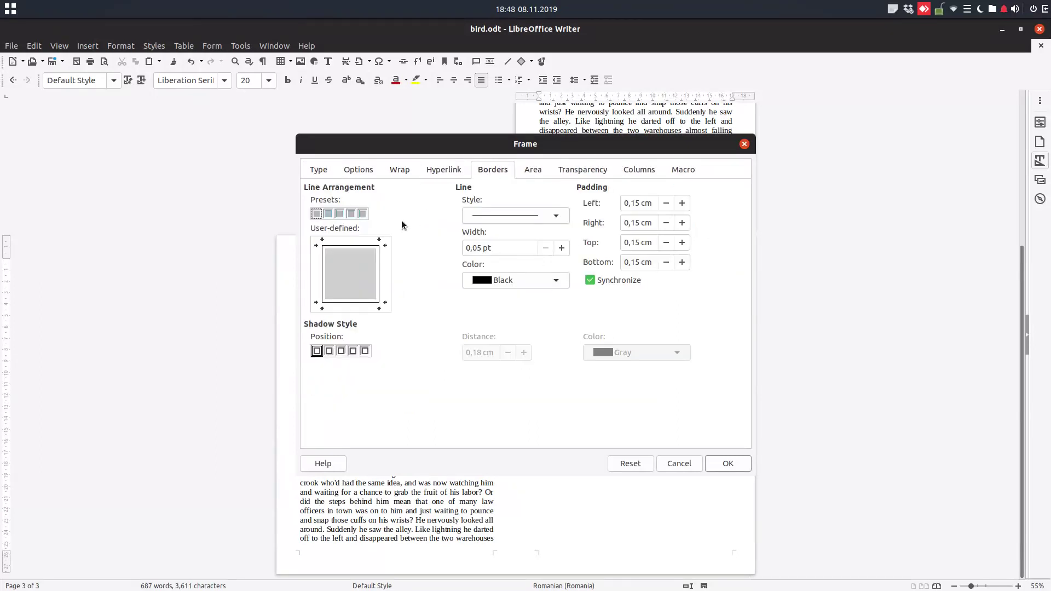
{"action": "left_click", "coordinate": [317, 214]}
{"action": "left_click", "coordinate": [728, 463]}
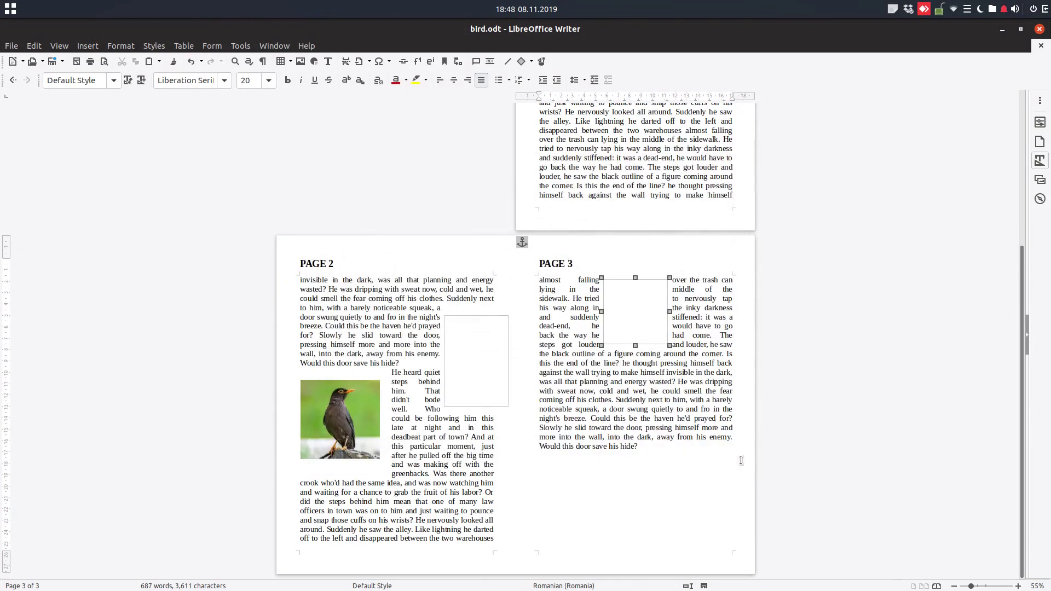
Move the page-3 frame to the page's left edge, level with the page-2 frame.
{"action": "left_click_drag", "start_coordinate": [632, 312], "coordinate": [557, 365]}
{"action": "left_click_drag", "start_coordinate": [565, 314], "coordinate": [553, 404]}
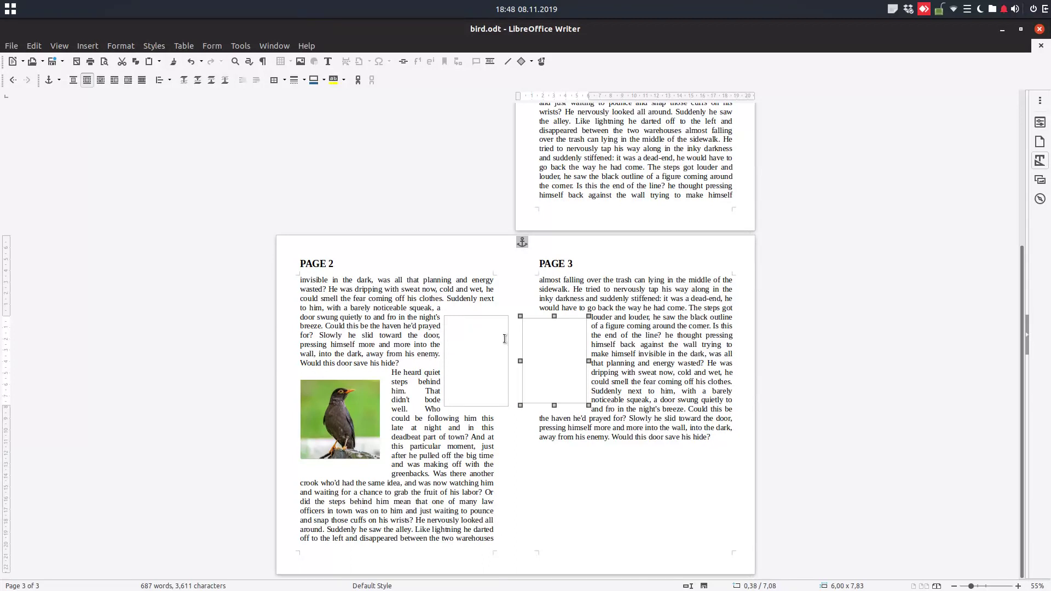
{"action": "left_click", "coordinate": [731, 357]}
{"action": "left_click", "coordinate": [554, 321]}
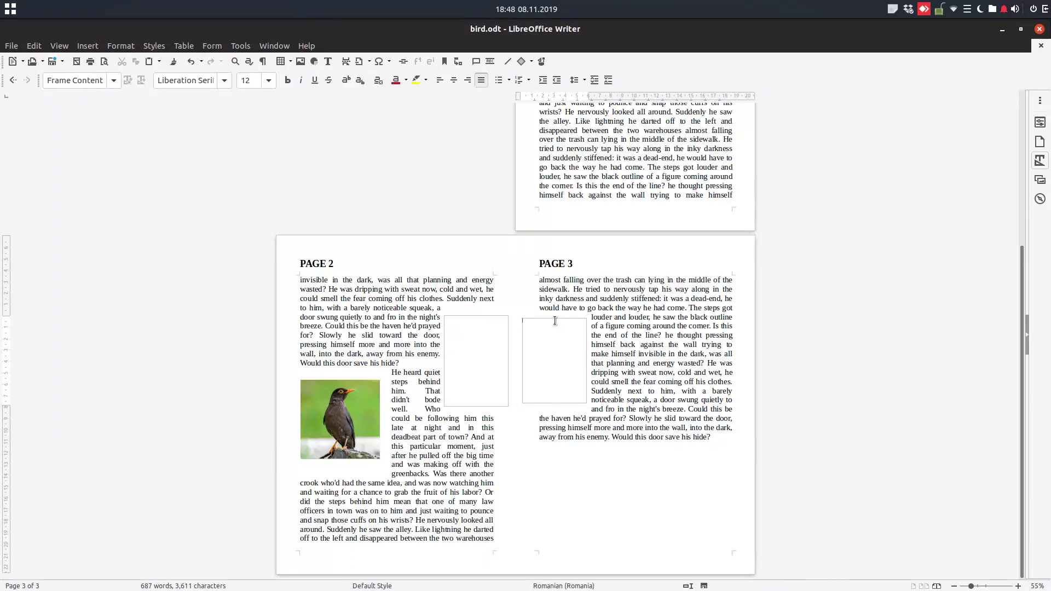
{"action": "left_click", "coordinate": [554, 316]}
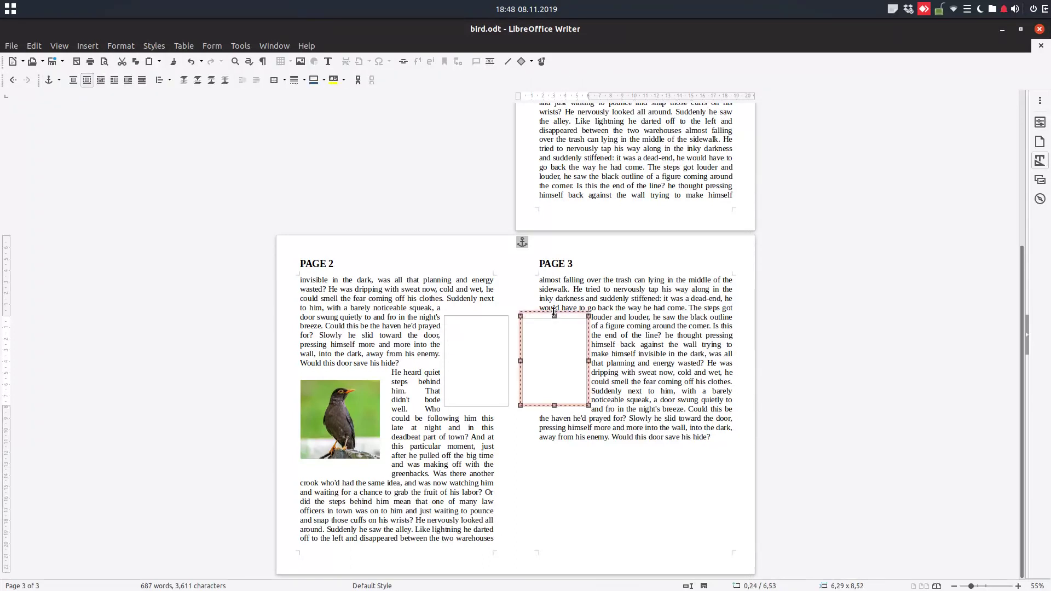
{"action": "left_click_drag", "start_coordinate": [554, 312], "coordinate": [554, 310]}
{"action": "left_click", "coordinate": [473, 330]}
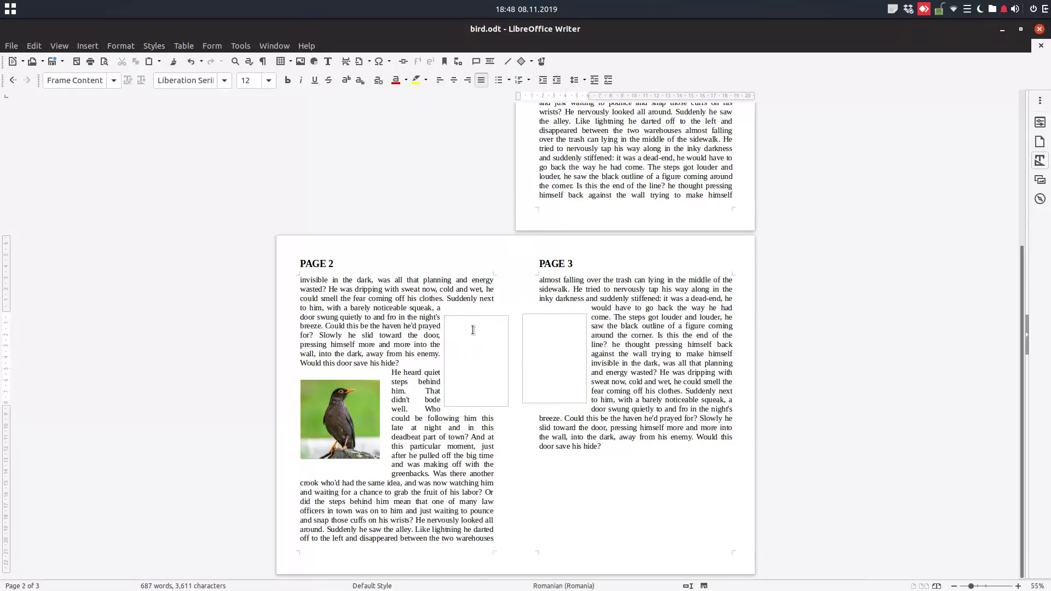
Nudge the page-2 frame up slightly so both frames align.
{"action": "scroll", "coordinate": [485, 345], "scroll_direction": "up", "scroll_amount": 8, "text": "ctrl"}
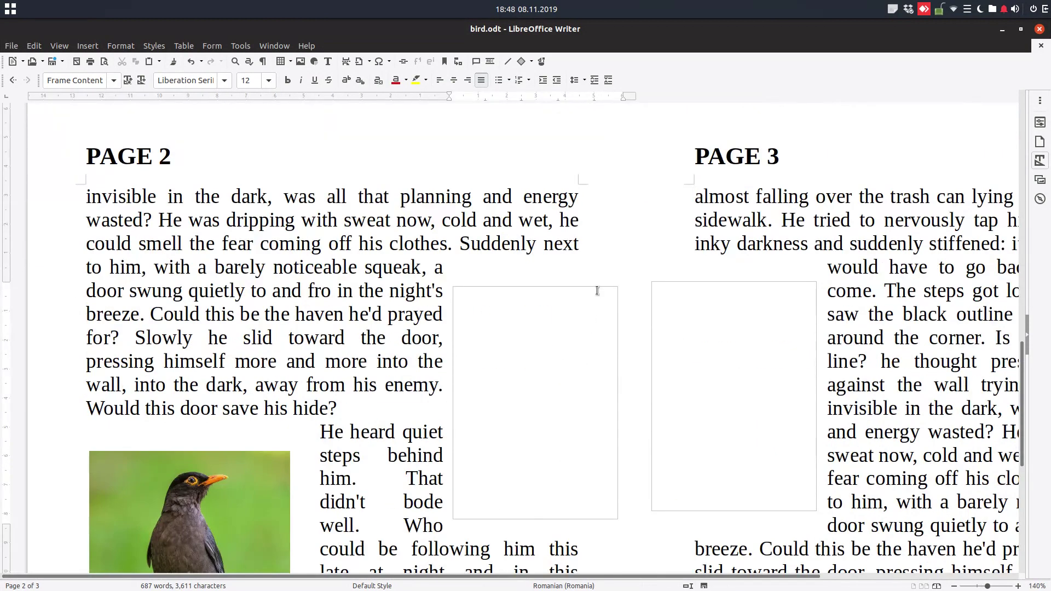
{"action": "left_click", "coordinate": [596, 285]}
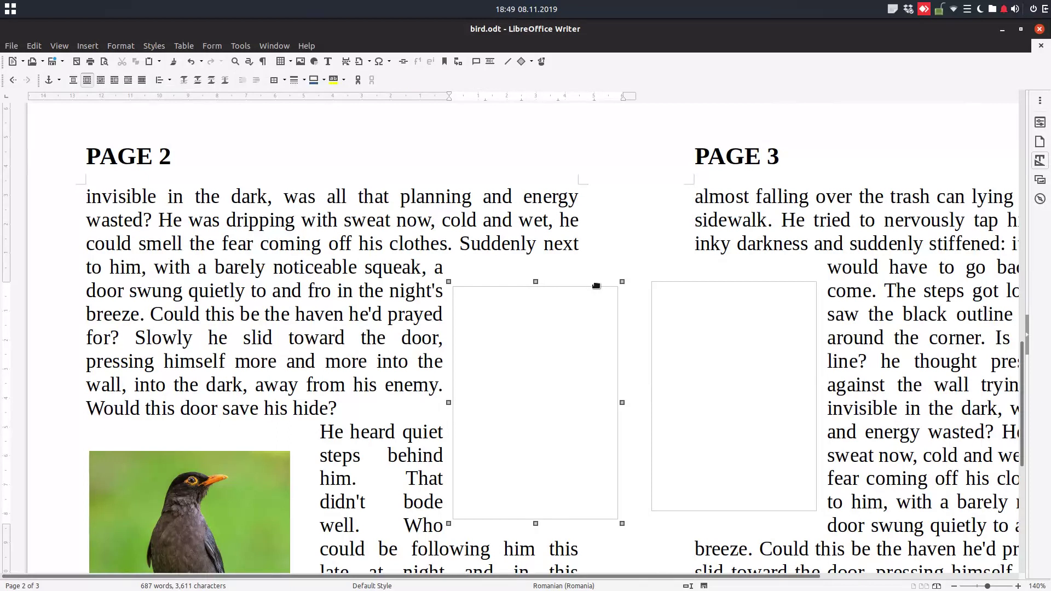
{"action": "left_click_drag", "start_coordinate": [596, 282], "coordinate": [599, 279]}
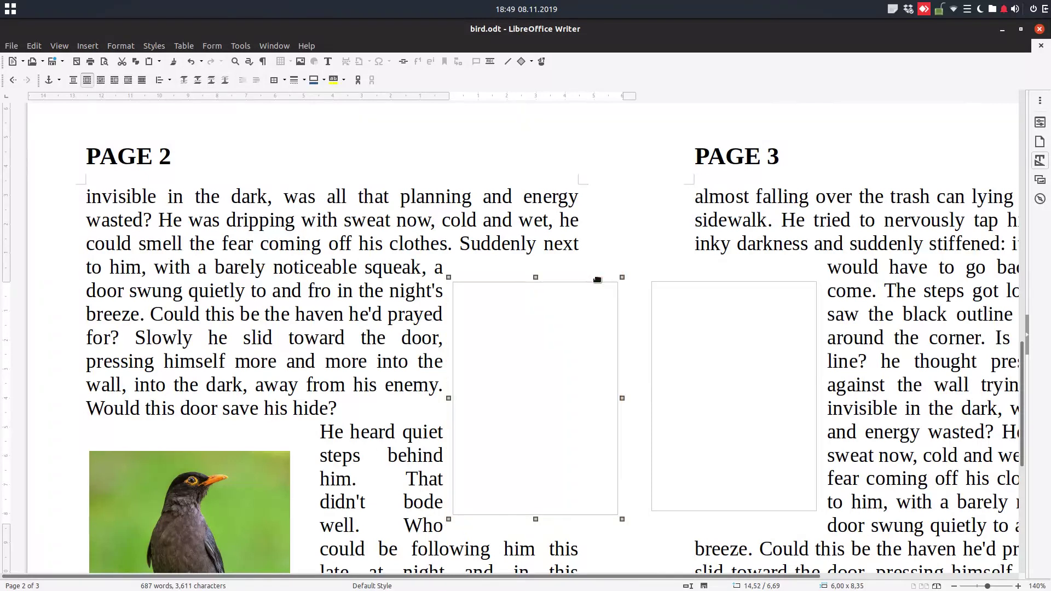
{"action": "left_click", "coordinate": [681, 253]}
{"action": "scroll", "coordinate": [682, 254], "scroll_direction": "down", "scroll_amount": 4}
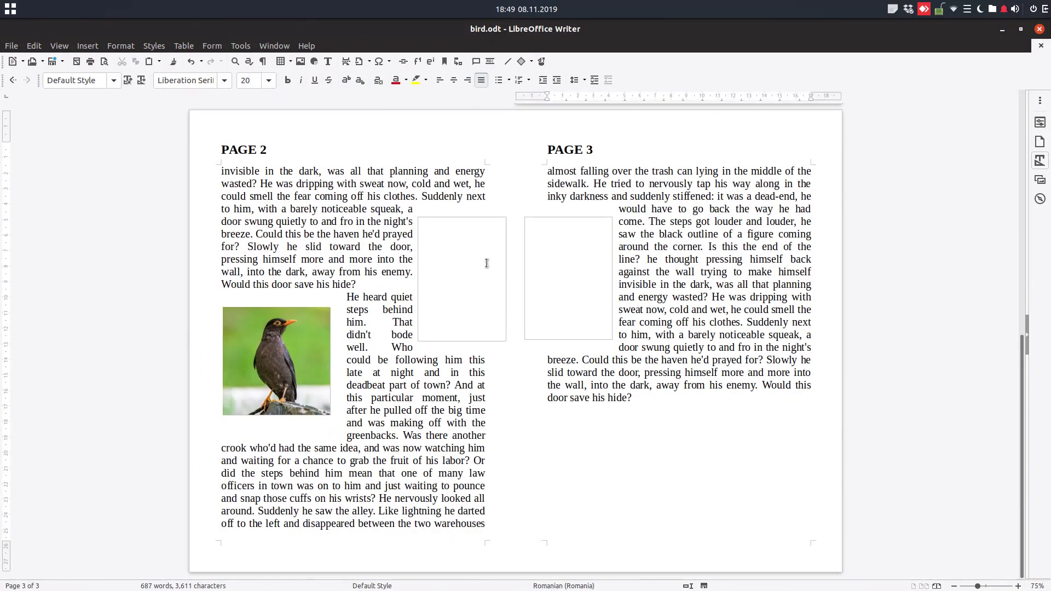
Paste the Indian blackbird paragraph into the page-2 frame as unformatted text.
{"action": "left_click", "coordinate": [451, 243]}
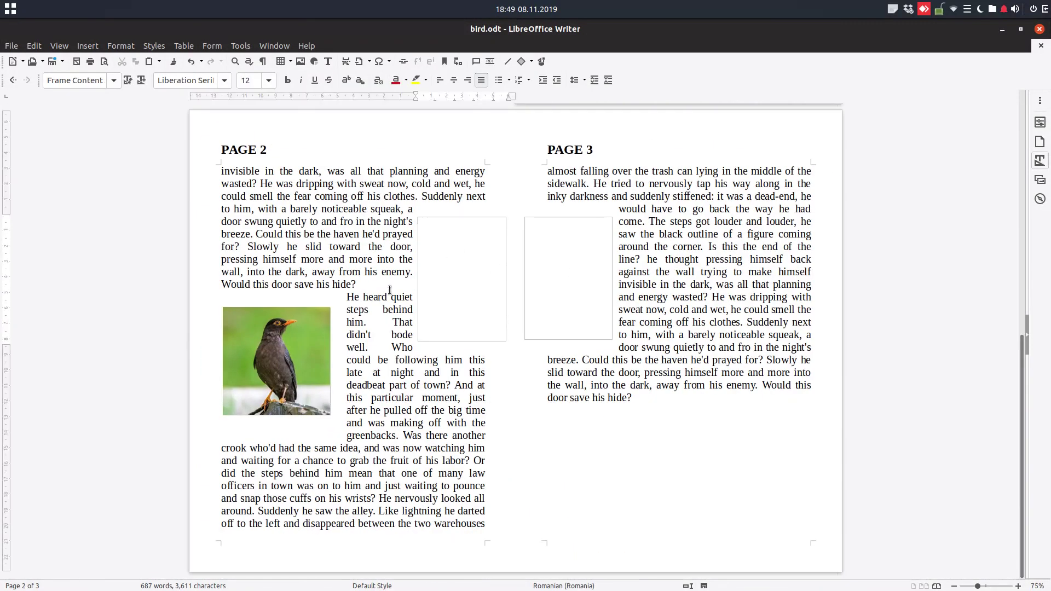
{"action": "key", "text": "ctrl+shift+v"}
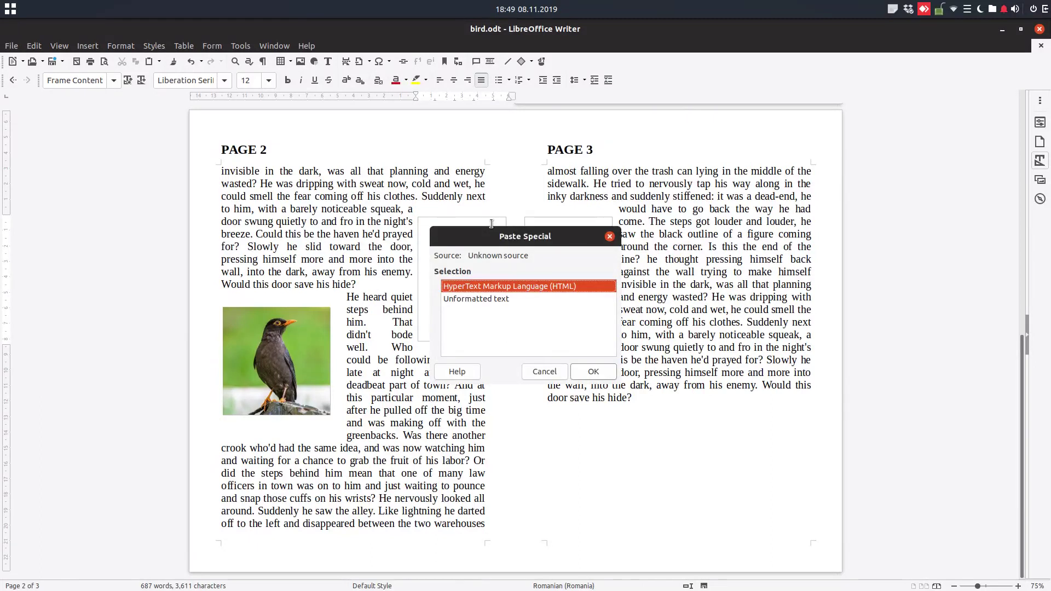
{"action": "key", "text": "Down"}
{"action": "key", "text": "Return"}
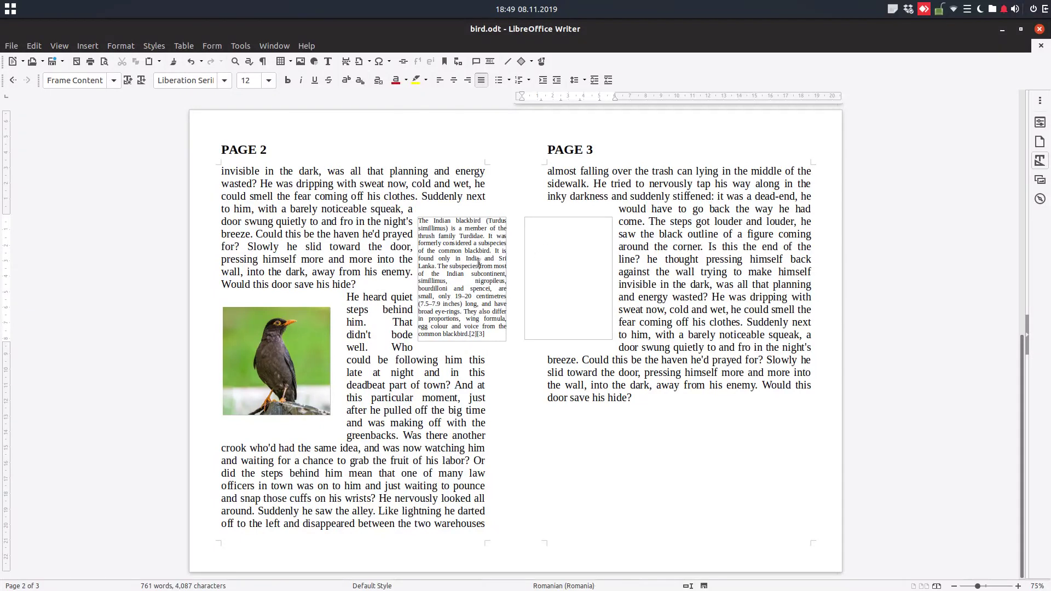
Set Frame1 as the previous link of the page-3 frame, Frame2.
{"action": "left_click", "coordinate": [525, 257]}
{"action": "right_click", "coordinate": [525, 257]}
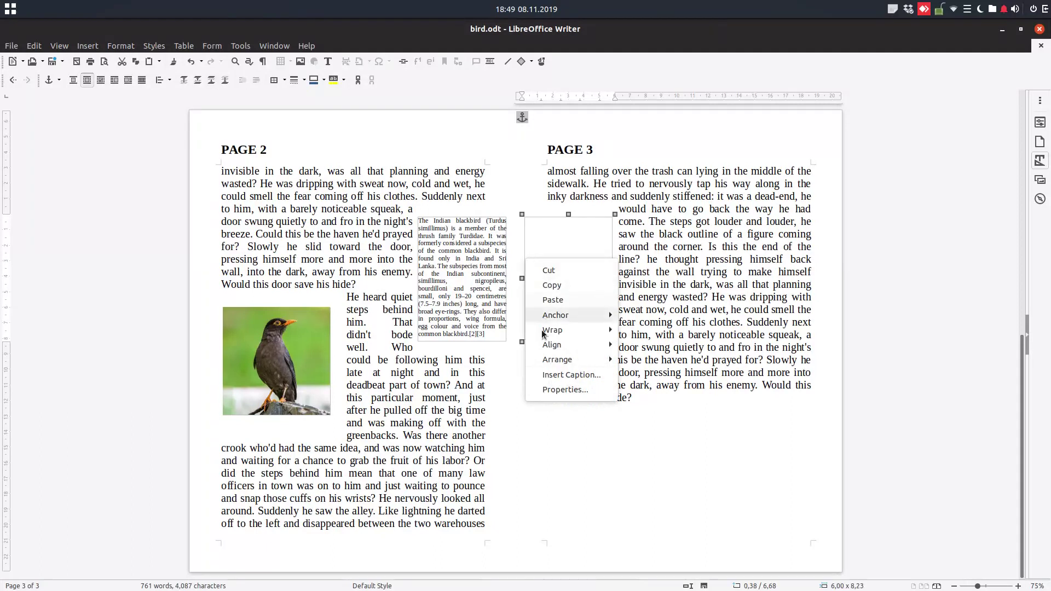
{"action": "left_click", "coordinate": [549, 389]}
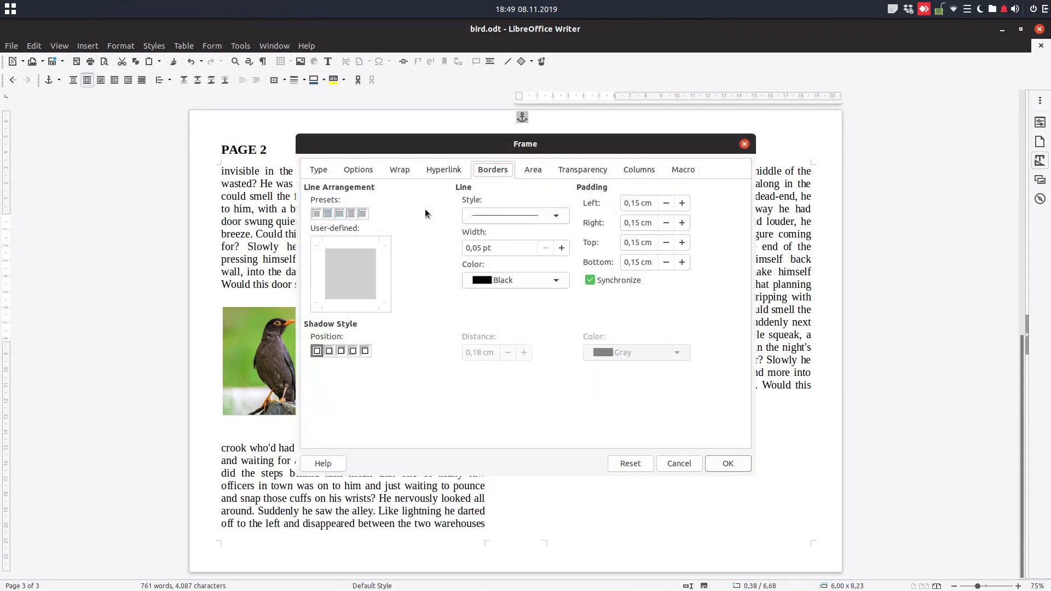
{"action": "left_click", "coordinate": [451, 165]}
{"action": "left_click", "coordinate": [400, 171]}
{"action": "left_click", "coordinate": [355, 169]}
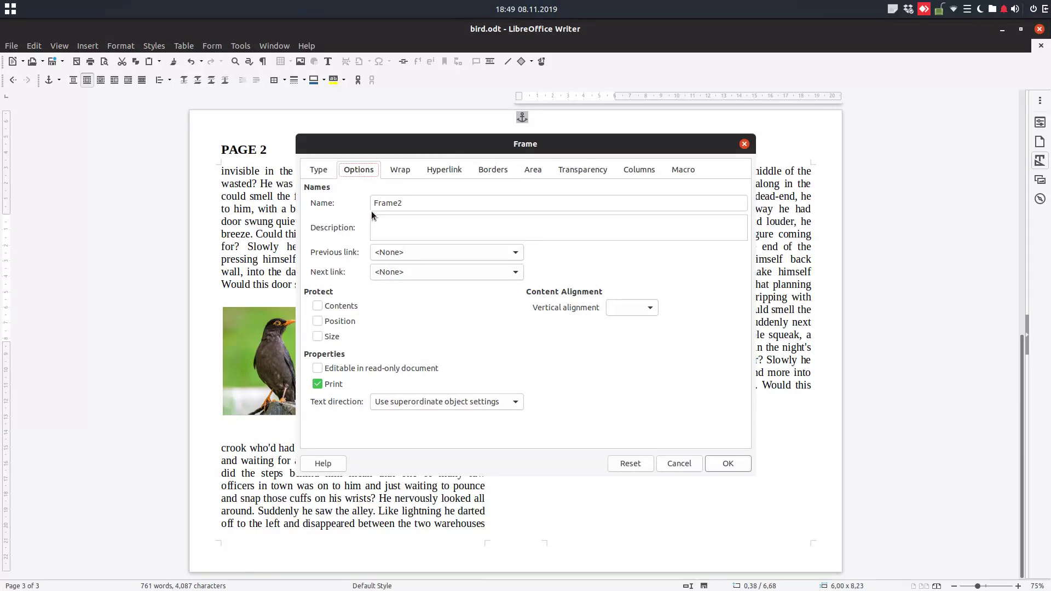
{"action": "left_click", "coordinate": [400, 253]}
{"action": "left_click", "coordinate": [402, 267]}
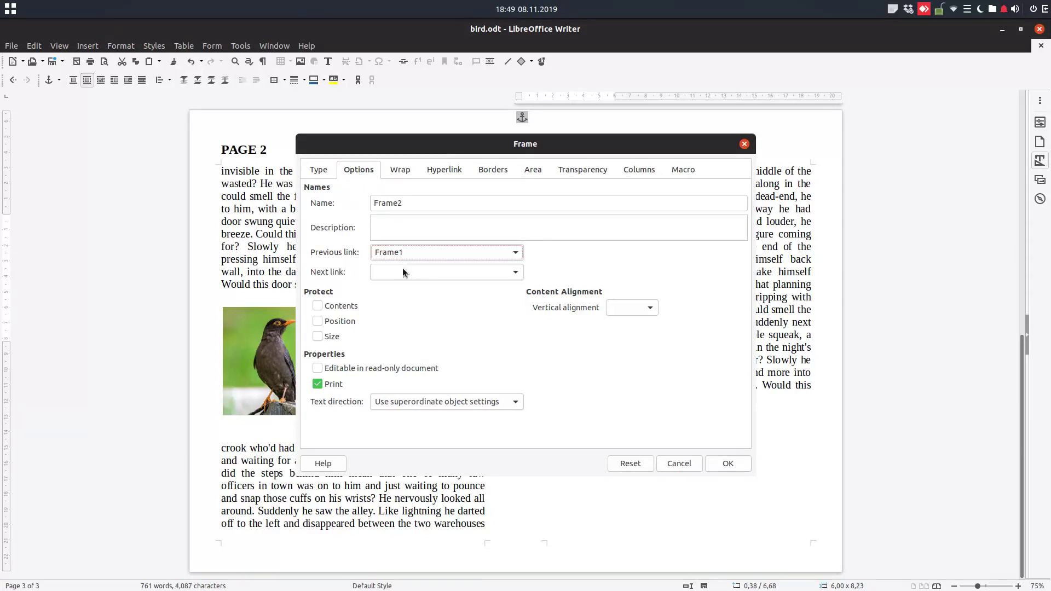
{"action": "left_click", "coordinate": [717, 460]}
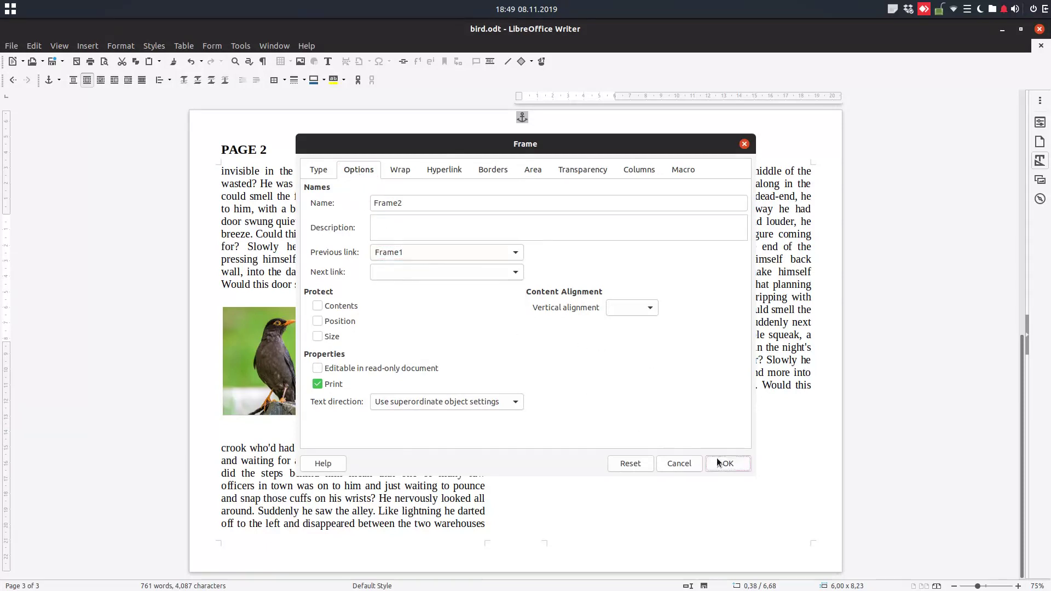
Select all the frame text and resize it to 20 pt, then 16 pt.
{"action": "left_click", "coordinate": [489, 327]}
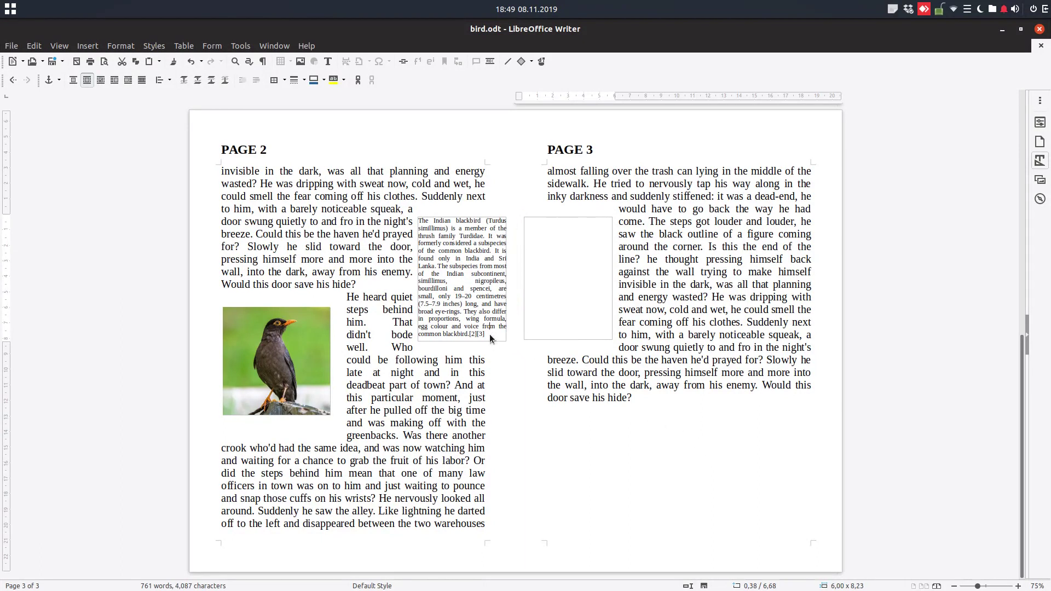
{"action": "key", "text": "ctrl+a"}
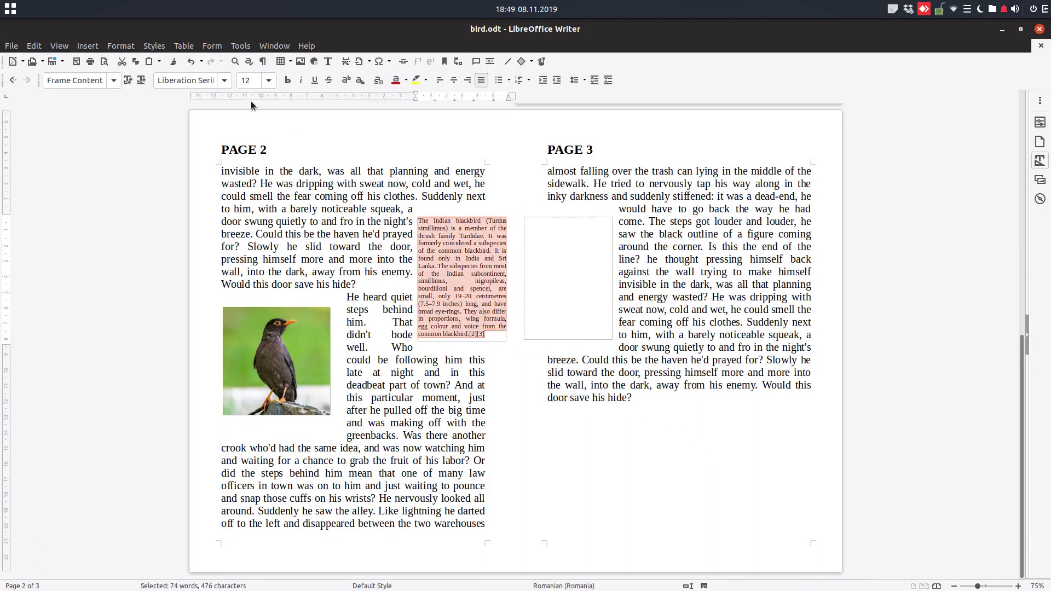
{"action": "left_click", "coordinate": [247, 81]}
{"action": "type", "text": "20"}
{"action": "key", "text": "Return"}
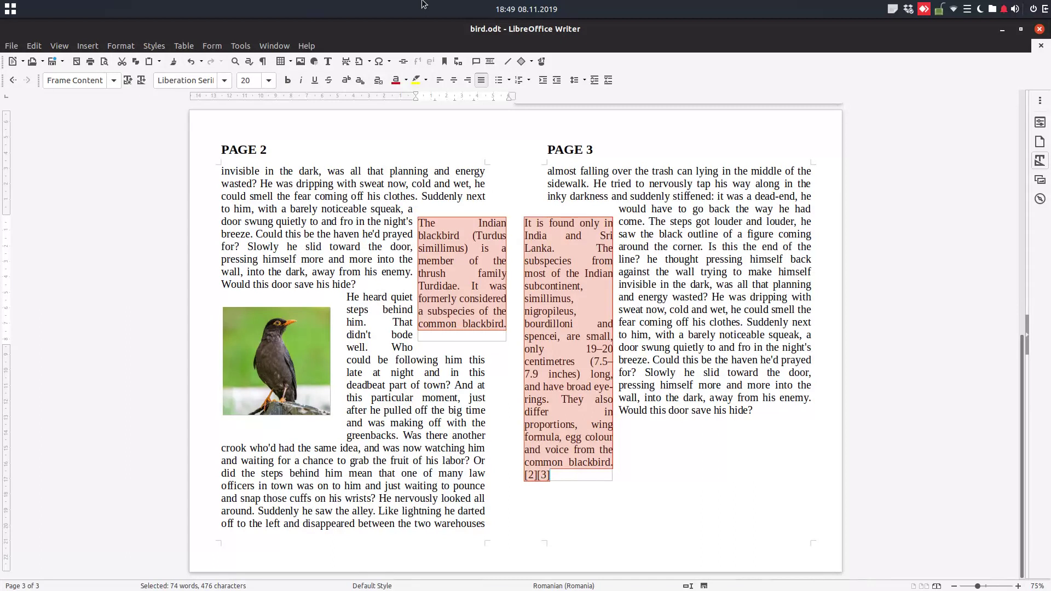
{"action": "left_click", "coordinate": [251, 81]}
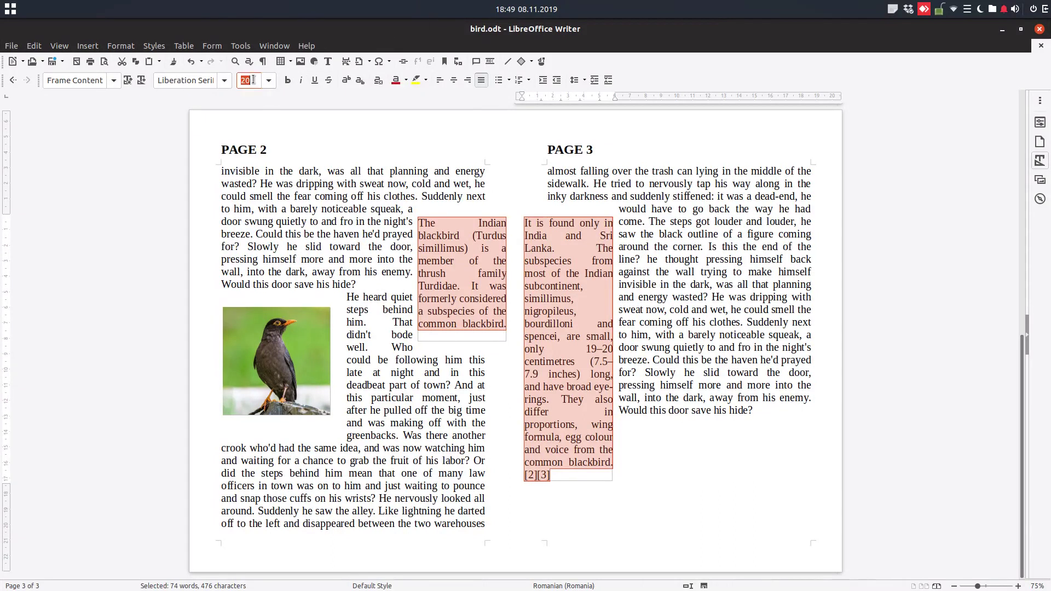
{"action": "type", "text": "16"}
{"action": "key", "text": "Return"}
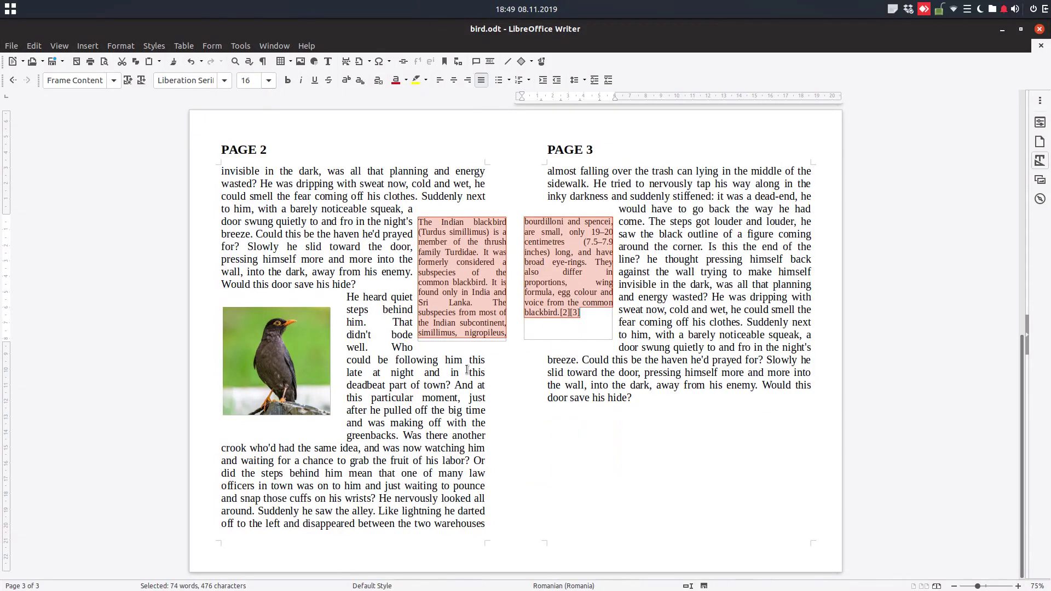
Check the reflow, then reselect all the linked-frame text to resize it again.
{"action": "left_click", "coordinate": [562, 329]}
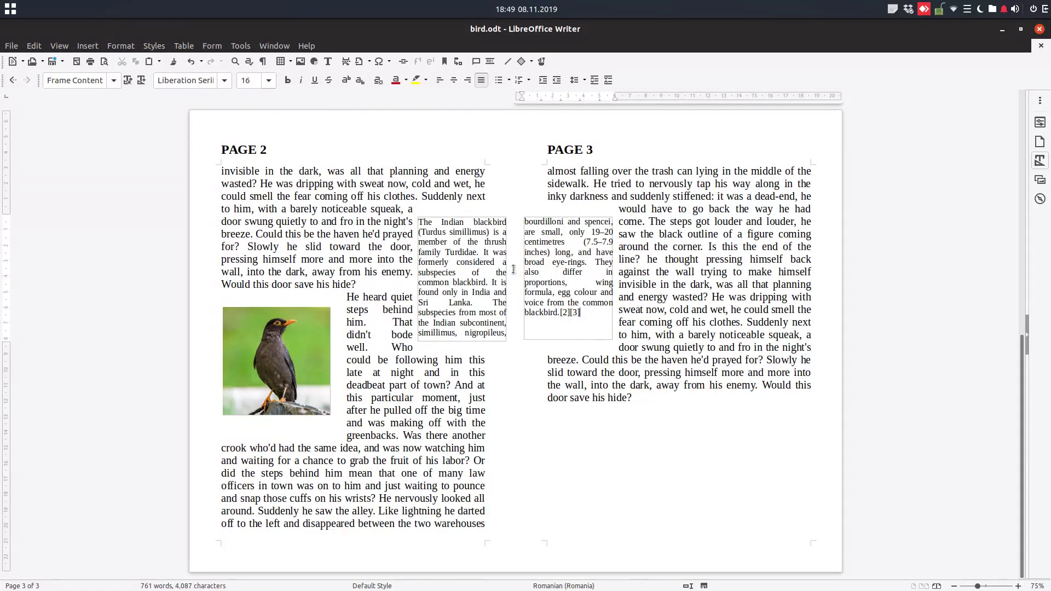
{"action": "key", "text": "ctrl+a"}
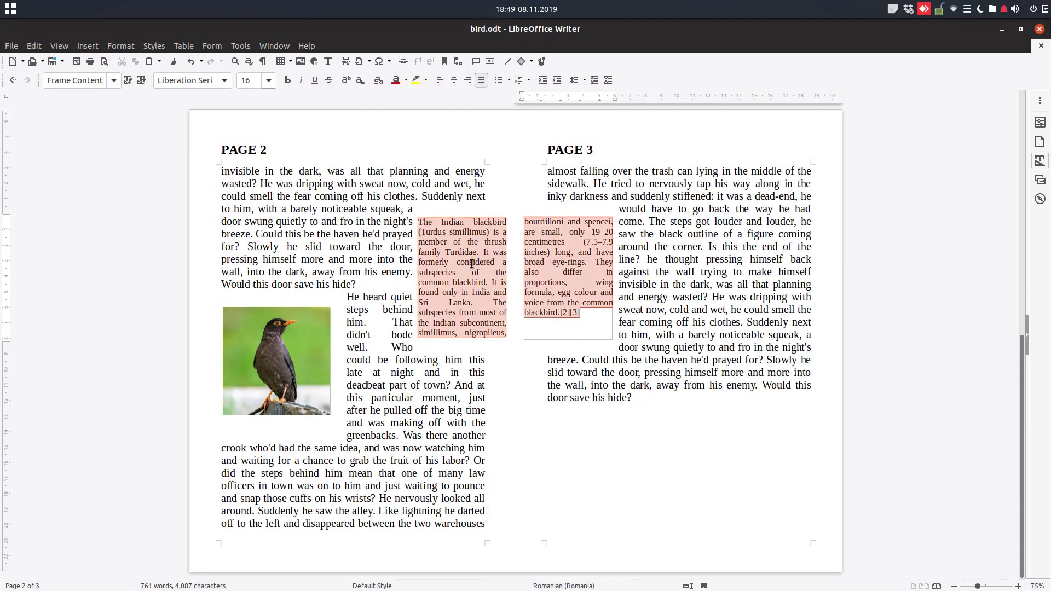
{"action": "left_click", "coordinate": [249, 81]}
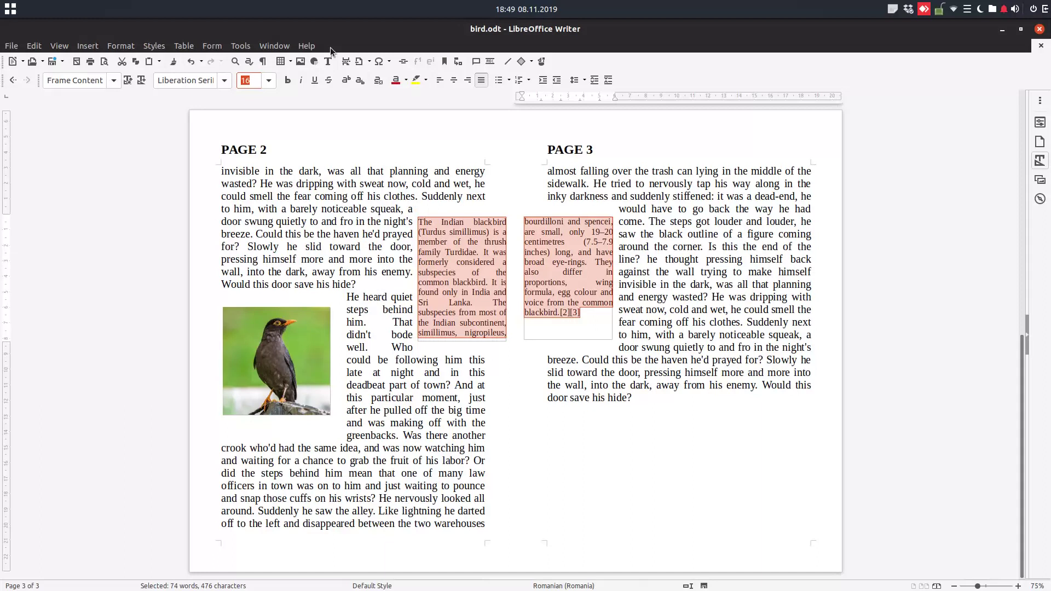
Apply 14 pt to the text and bold the heading 'The Indian blackbird (Turdus simillimus)'.
{"action": "type", "text": "14"}
{"action": "left_click", "coordinate": [469, 239]}
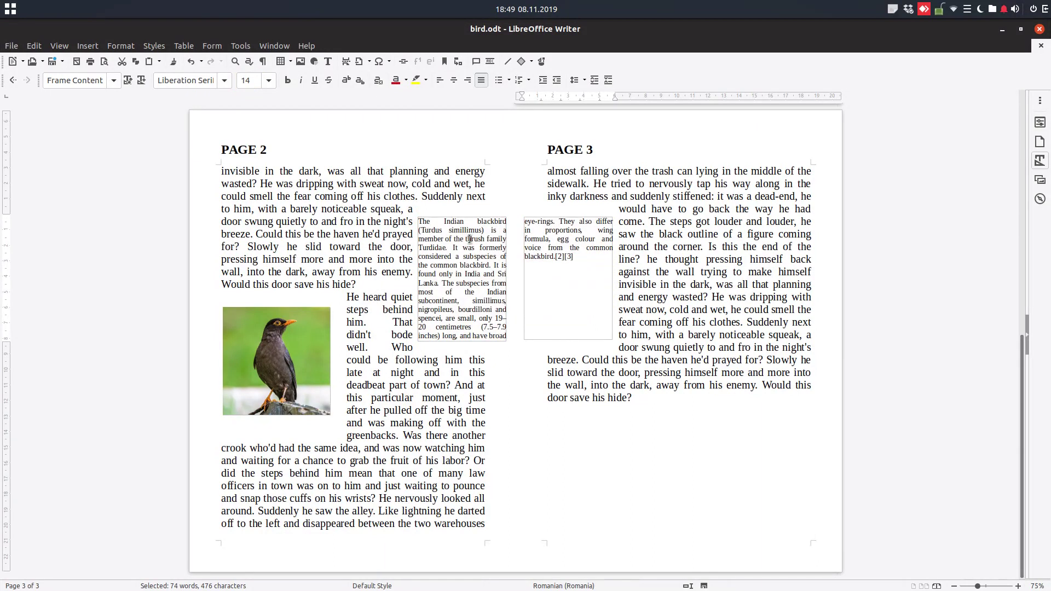
{"action": "left_click", "coordinate": [431, 224]}
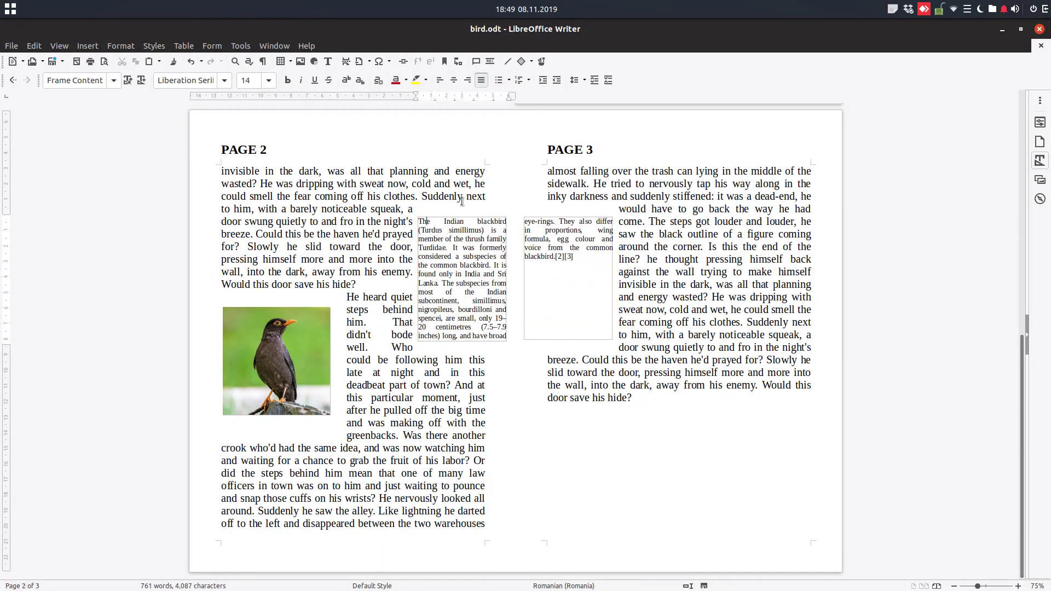
{"action": "key", "text": "shift+Down"}
{"action": "key", "text": "shift+Down"}
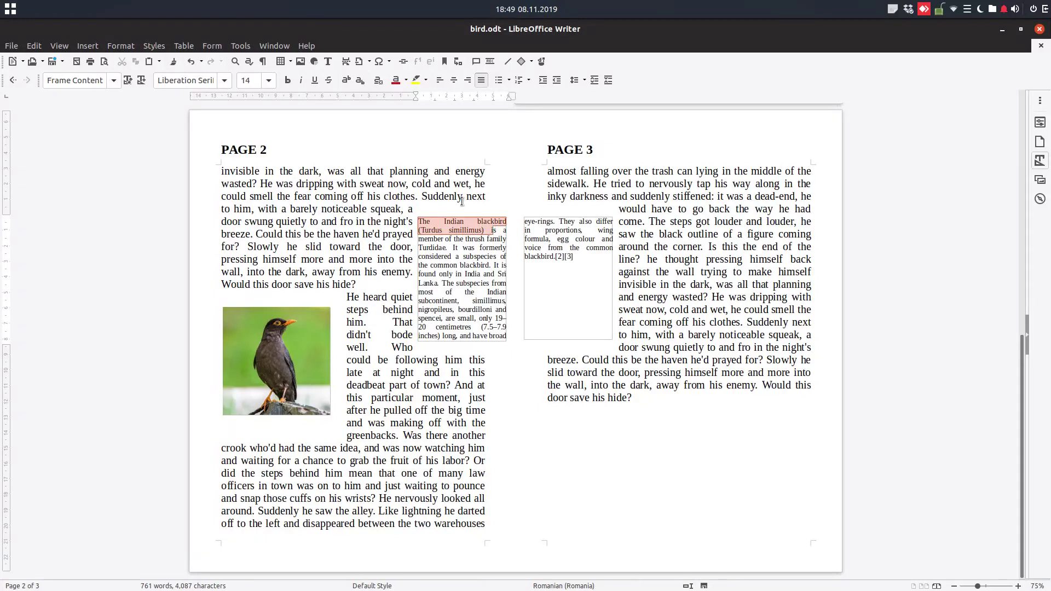
{"action": "key", "text": "ctrl+b"}
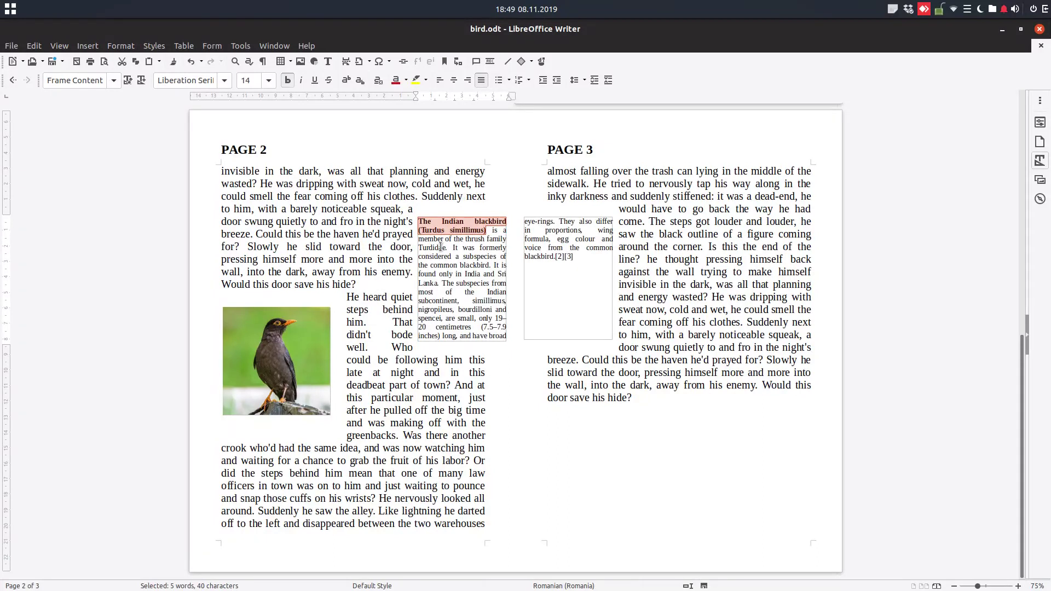
Set all the linked-frame text to 16 pt, trying 18 pt before settling on 16.
{"action": "key", "text": "ctrl+a"}
{"action": "left_click", "coordinate": [252, 80]}
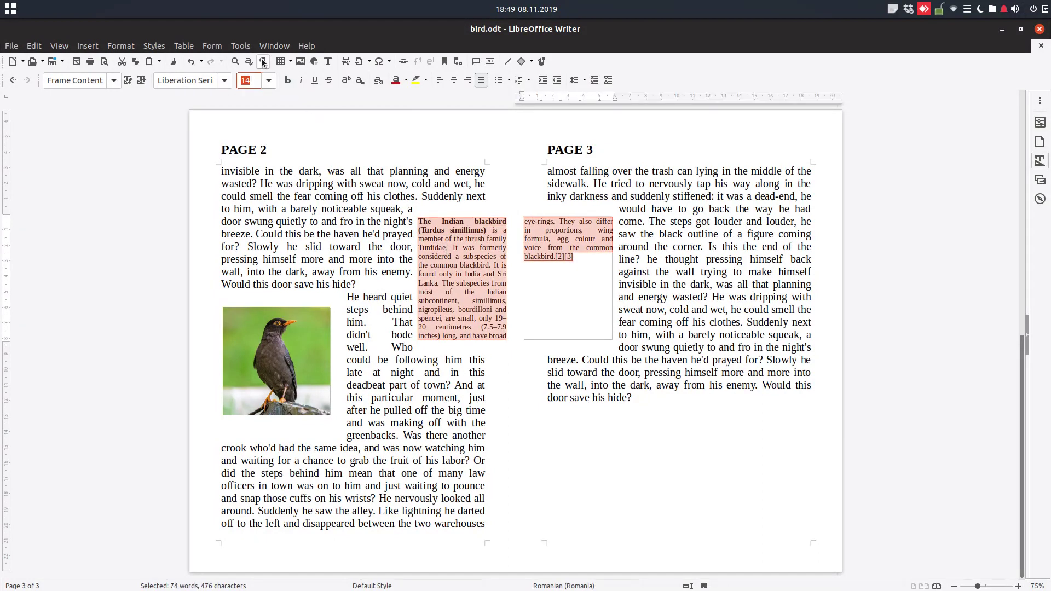
{"action": "type", "text": "16"}
{"action": "key", "text": "Return"}
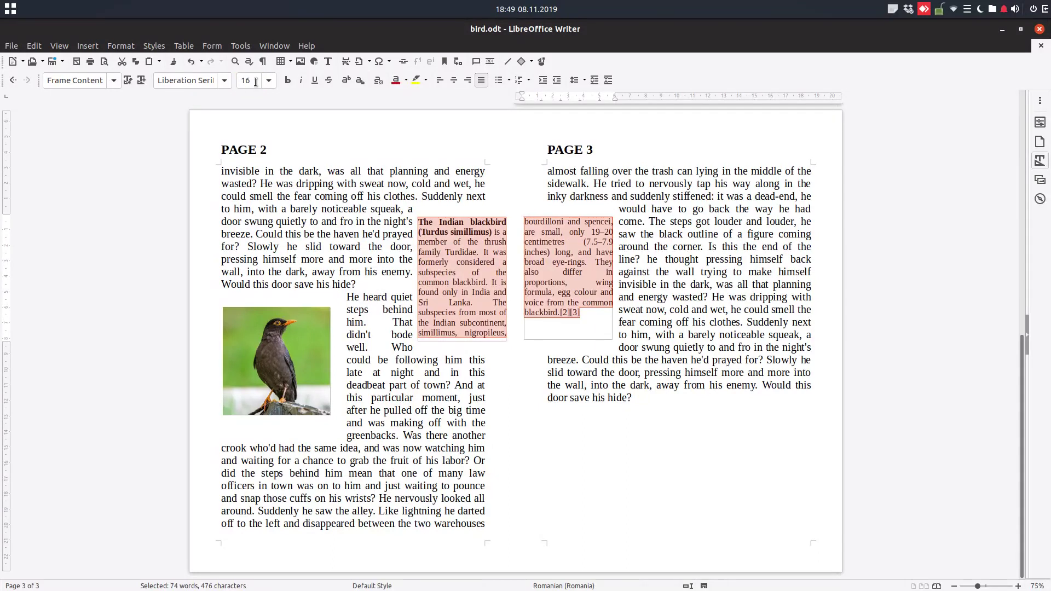
{"action": "left_click", "coordinate": [255, 81]}
{"action": "type", "text": "18"}
{"action": "key", "text": "Return"}
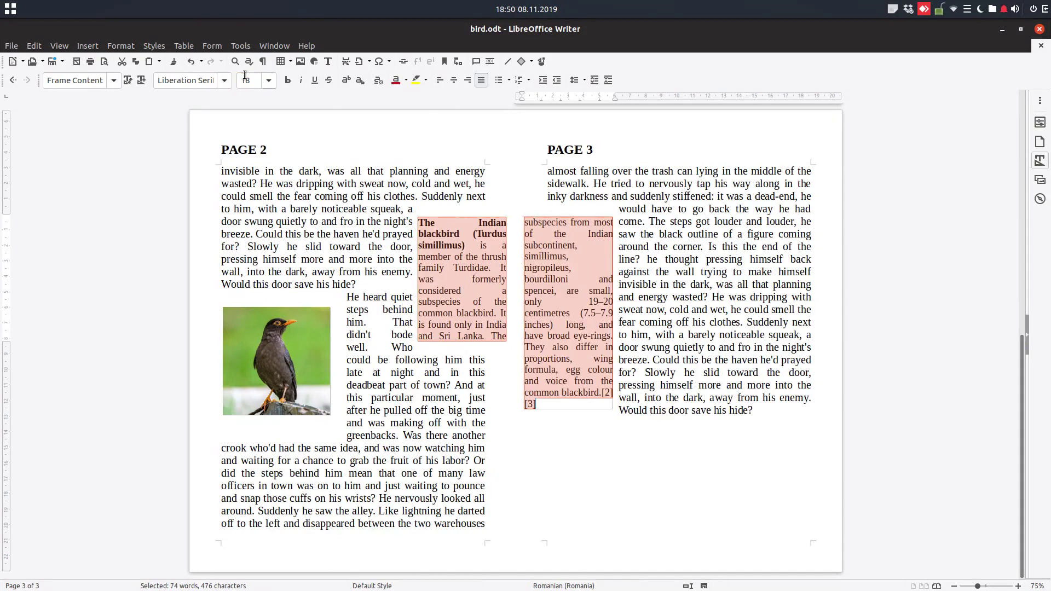
{"action": "left_click", "coordinate": [249, 81]}
{"action": "type", "text": "16"}
{"action": "key", "text": "Return"}
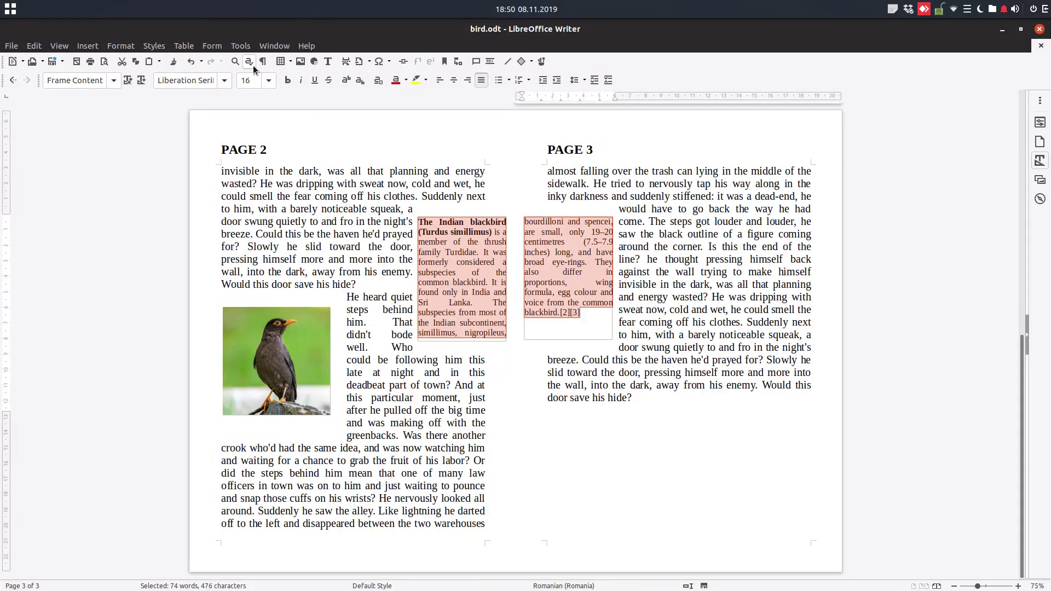
Give Frame1 a solid light grey-blue dee6ef area fill through its Properties.
{"action": "left_click", "coordinate": [692, 298]}
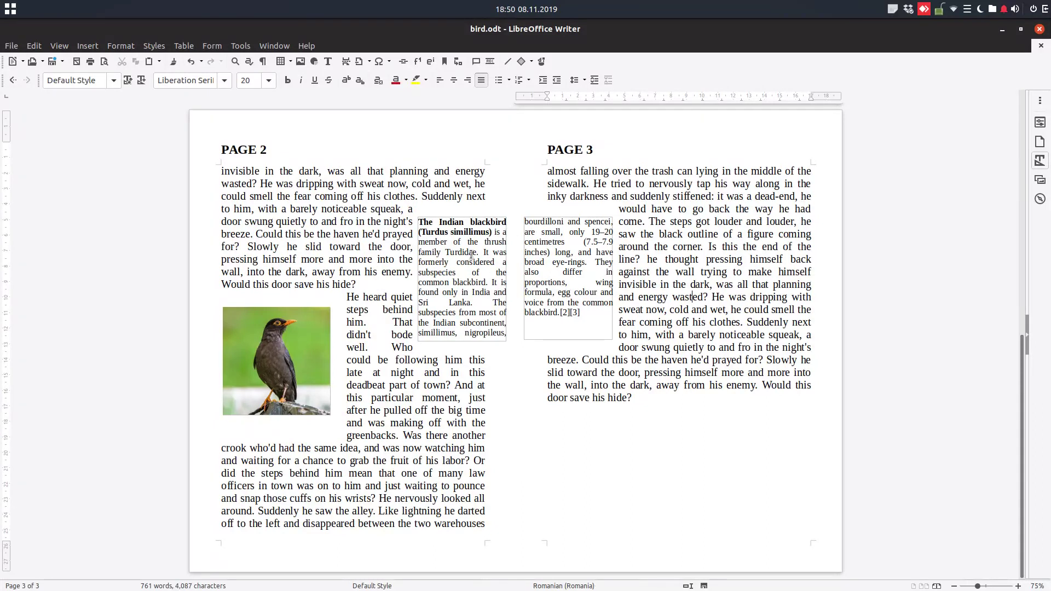
{"action": "left_click", "coordinate": [570, 253]}
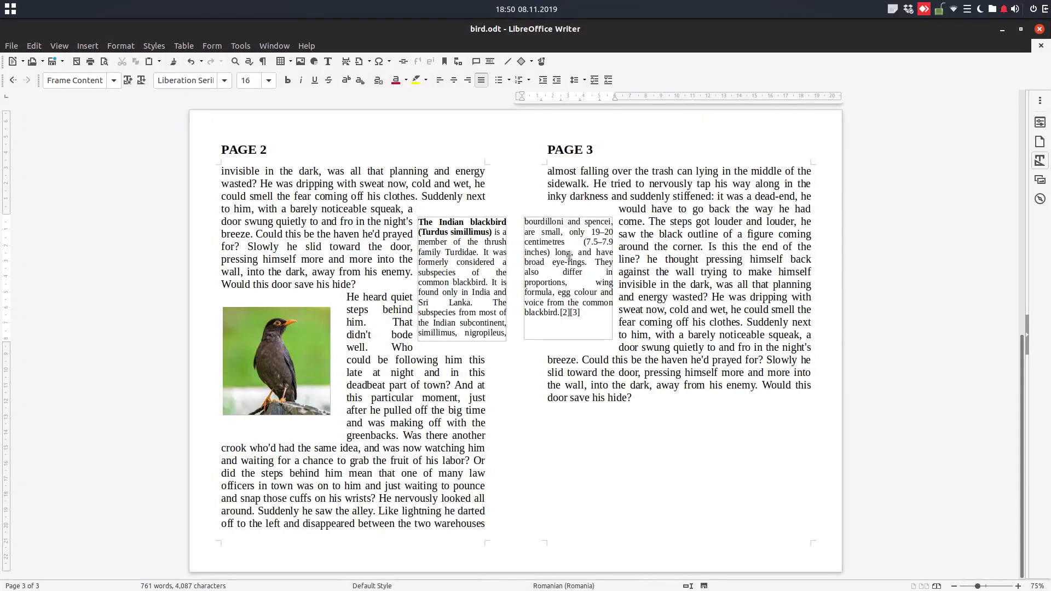
{"action": "left_click", "coordinate": [493, 341]}
{"action": "right_click", "coordinate": [493, 342]}
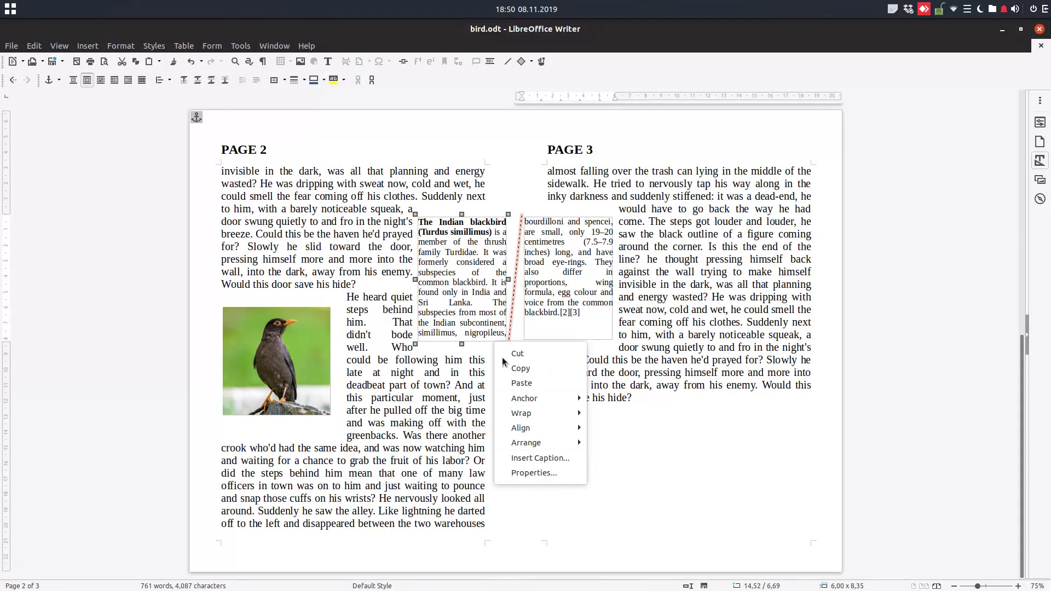
{"action": "left_click", "coordinate": [550, 472]}
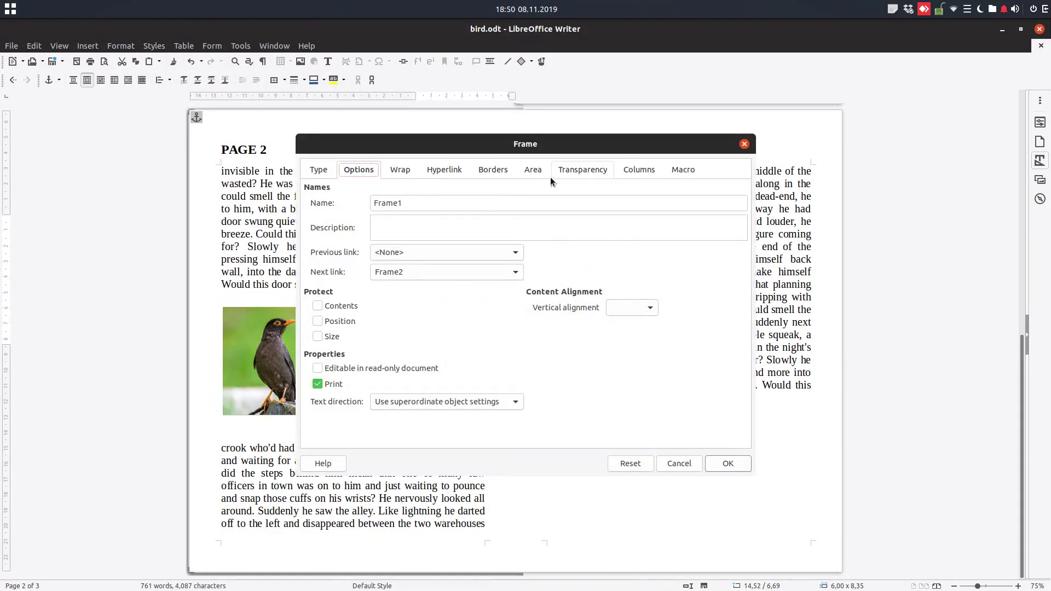
{"action": "left_click", "coordinate": [535, 171]}
{"action": "left_click", "coordinate": [441, 193]}
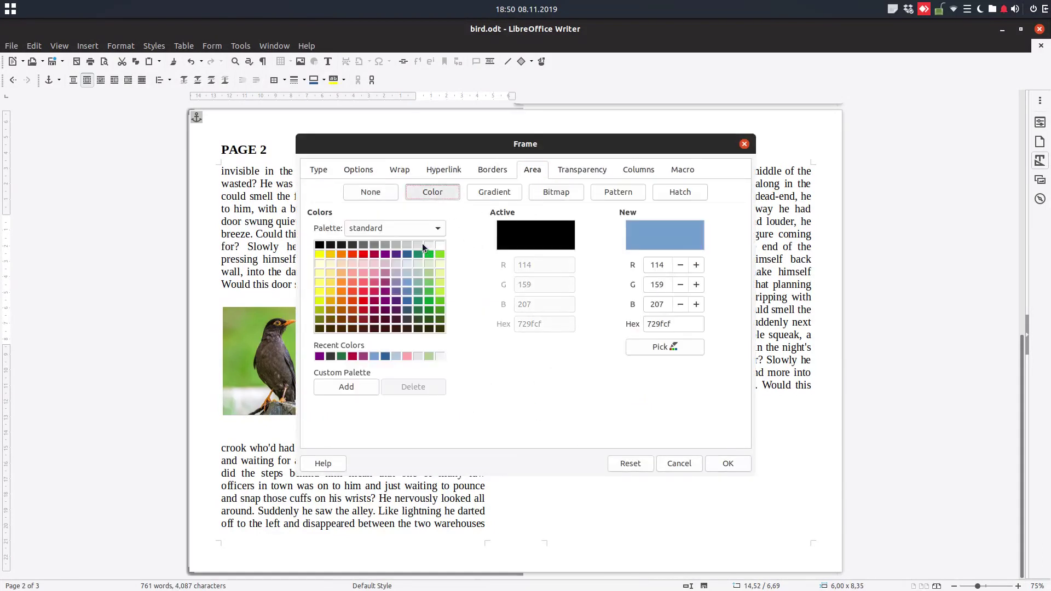
{"action": "left_click", "coordinate": [409, 264]}
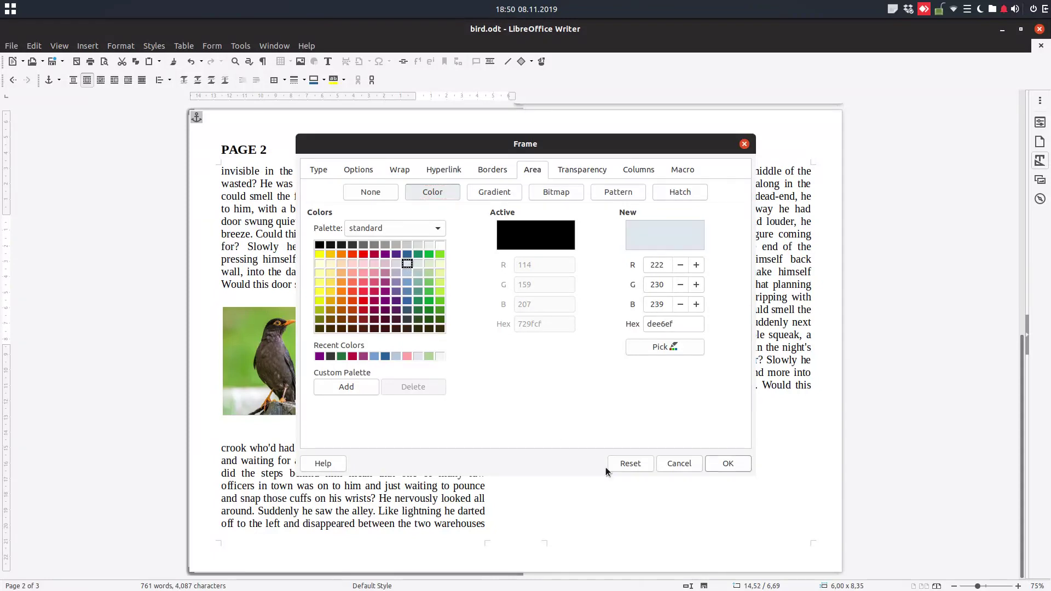
{"action": "left_click", "coordinate": [719, 464]}
Give the page-3 frame a solid light grey-blue (dee6ef) Area background, matching the first frame.
{"action": "left_click", "coordinate": [569, 343]}
{"action": "right_click", "coordinate": [569, 343]}
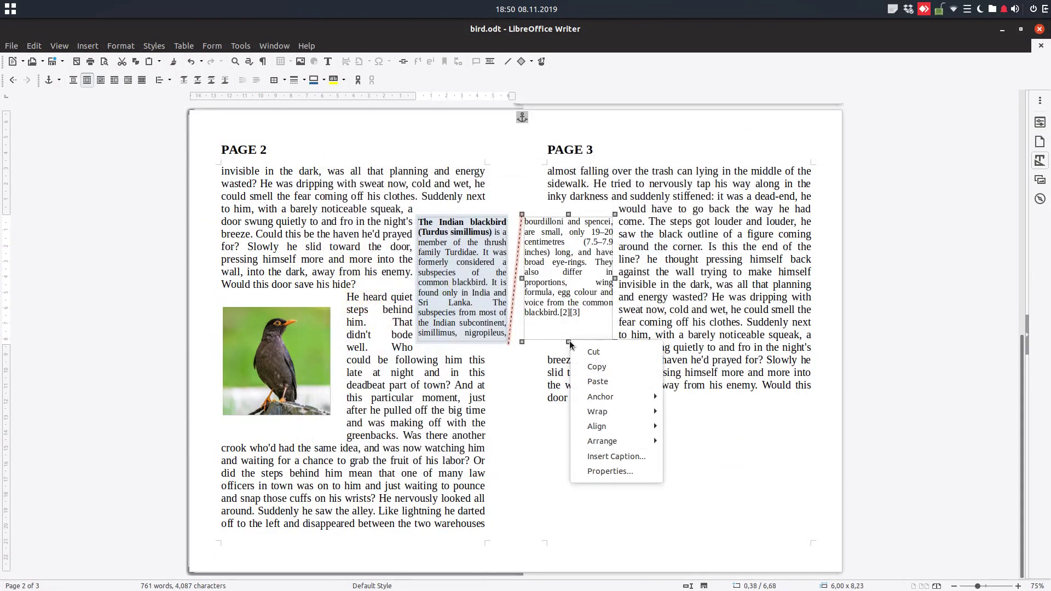
{"action": "left_click", "coordinate": [600, 472]}
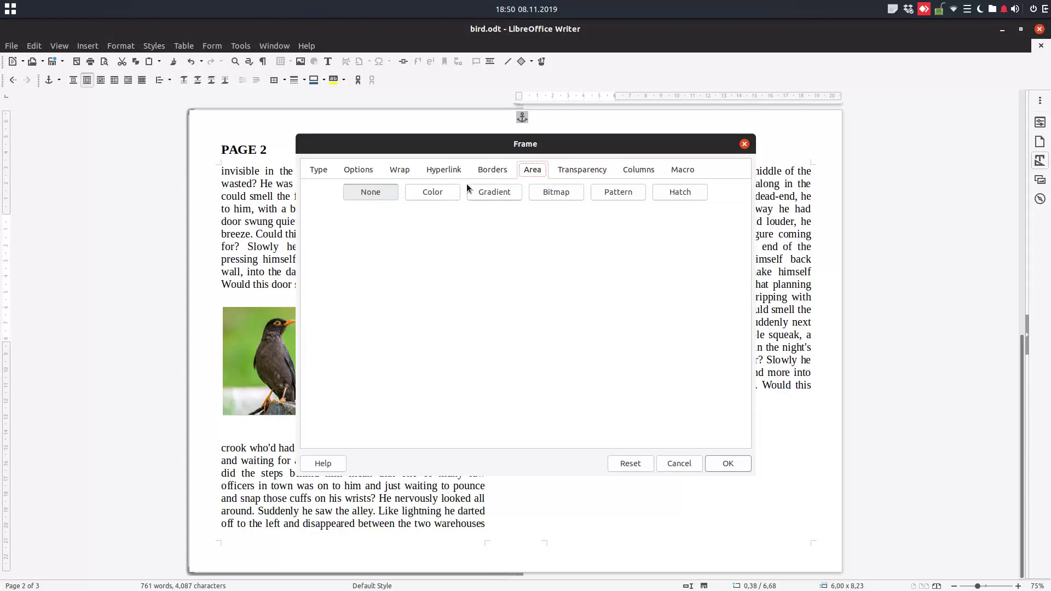
{"action": "left_click", "coordinate": [435, 192]}
{"action": "left_click", "coordinate": [409, 265]}
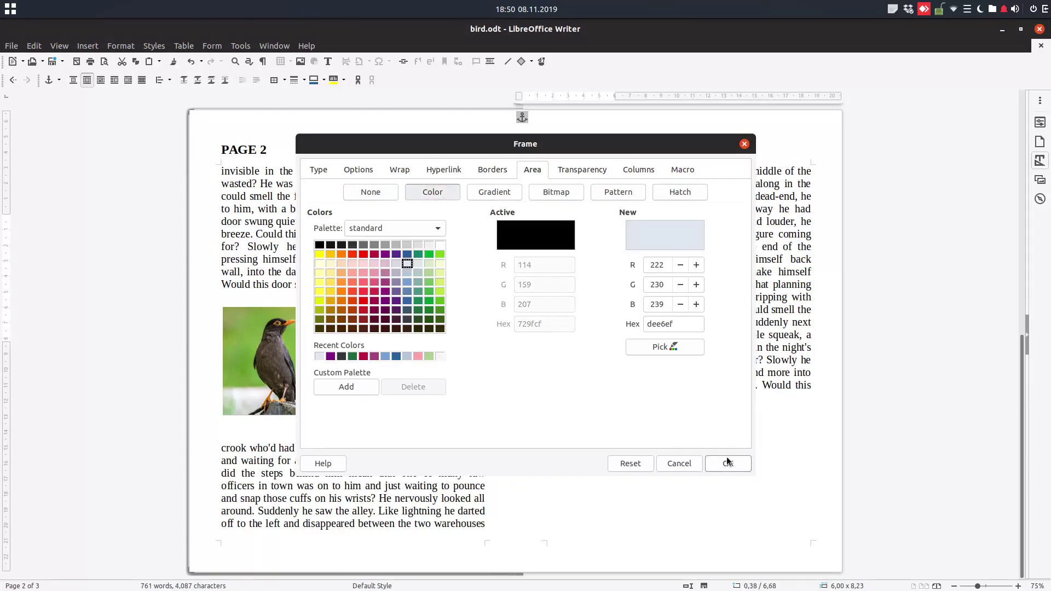
{"action": "left_click", "coordinate": [728, 464]}
{"action": "left_click", "coordinate": [622, 394]}
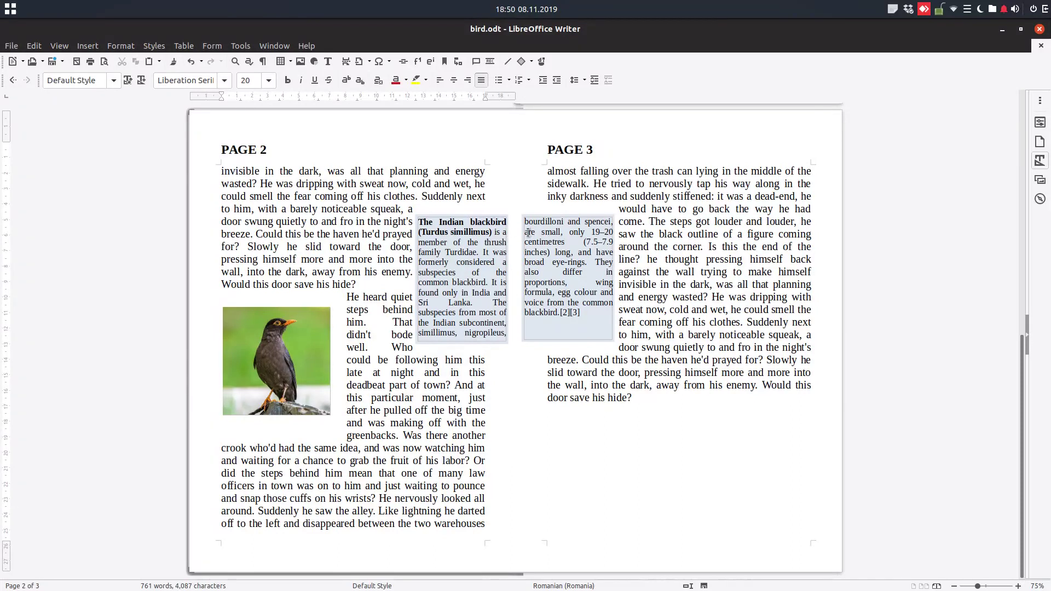
Remove the [2][3] marks at the text's end and check Frame1's name and link settings.
{"action": "left_click", "coordinate": [549, 308]}
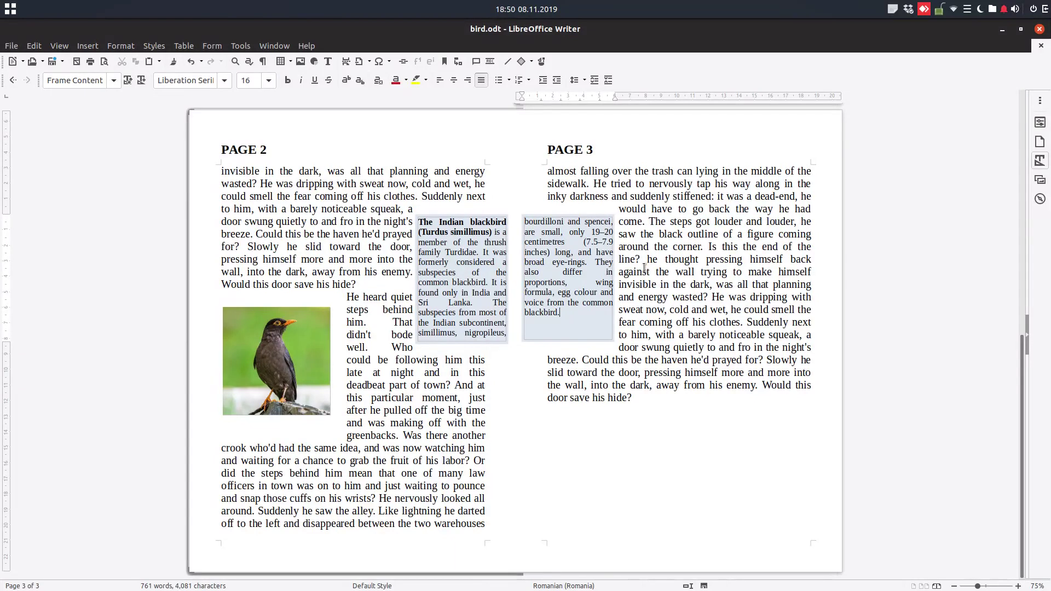
{"action": "right_click", "coordinate": [500, 347]}
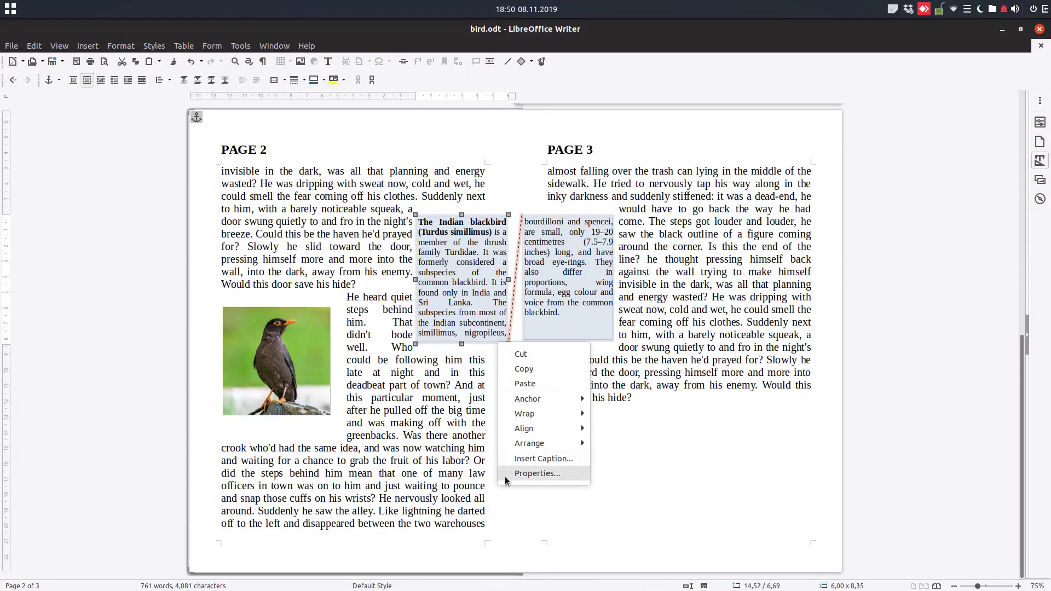
{"action": "left_click", "coordinate": [525, 473]}
{"action": "left_click", "coordinate": [358, 170]}
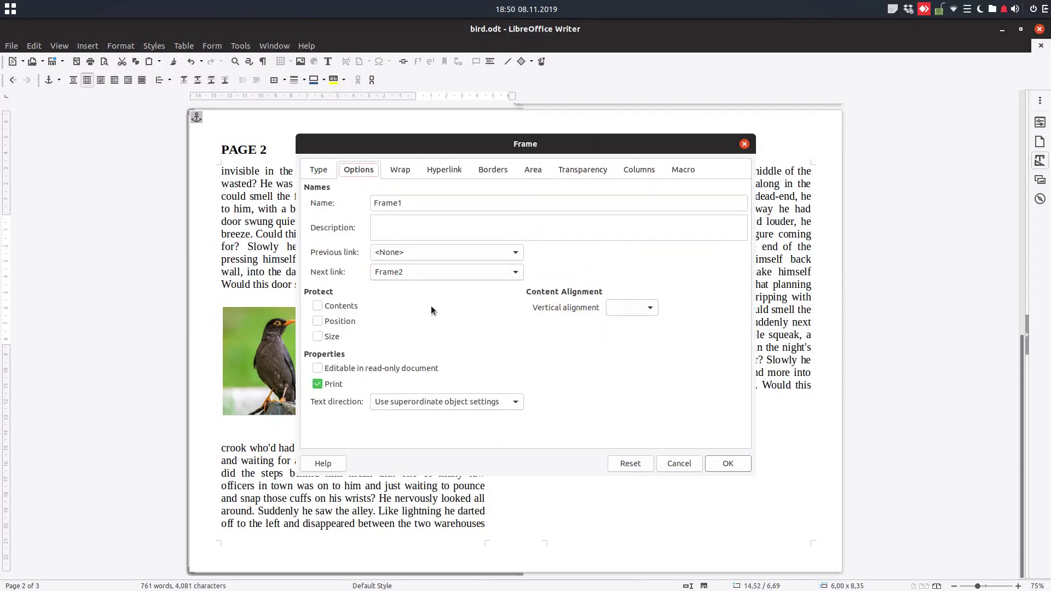
{"action": "left_click", "coordinate": [723, 464]}
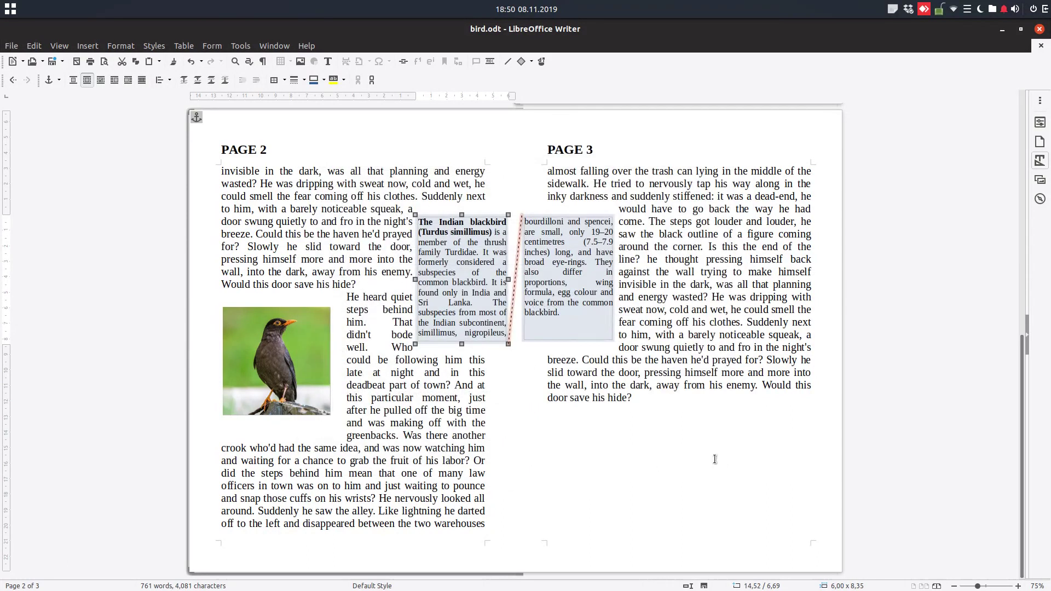
Review the second frame's Properties to confirm it is linked back to Frame1.
{"action": "left_click", "coordinate": [561, 343]}
{"action": "right_click", "coordinate": [561, 343]}
{"action": "left_click", "coordinate": [594, 474]}
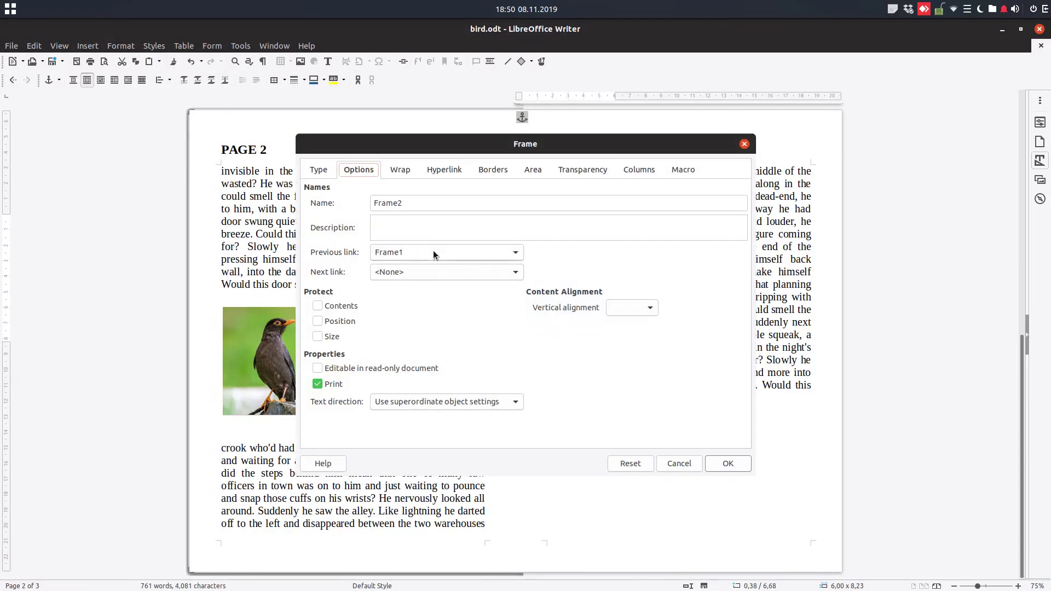
{"action": "left_click", "coordinate": [713, 467]}
{"action": "left_click", "coordinate": [485, 263]}
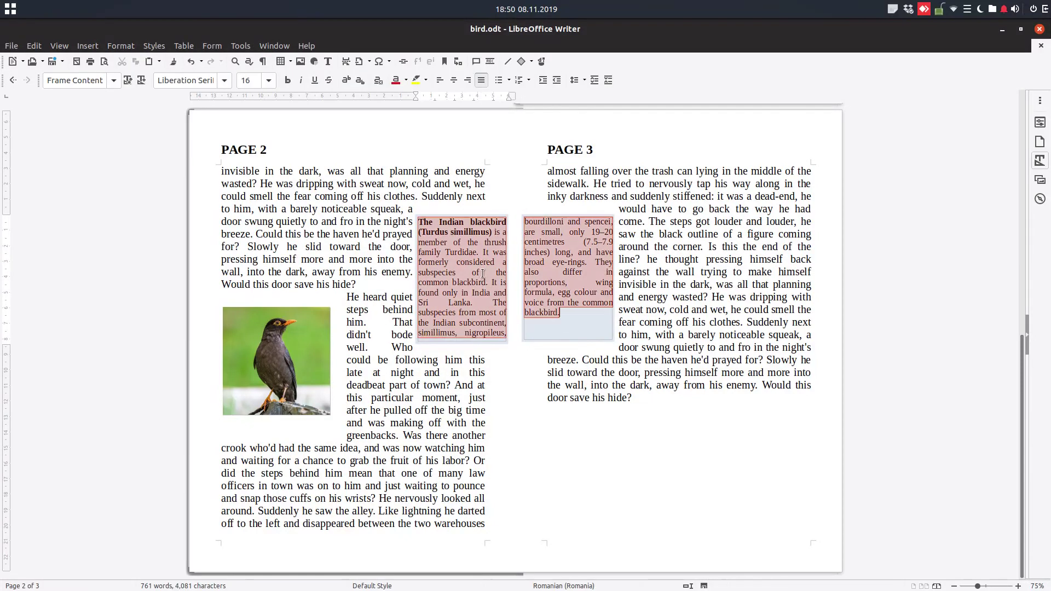
{"action": "key", "text": "ctrl+a"}
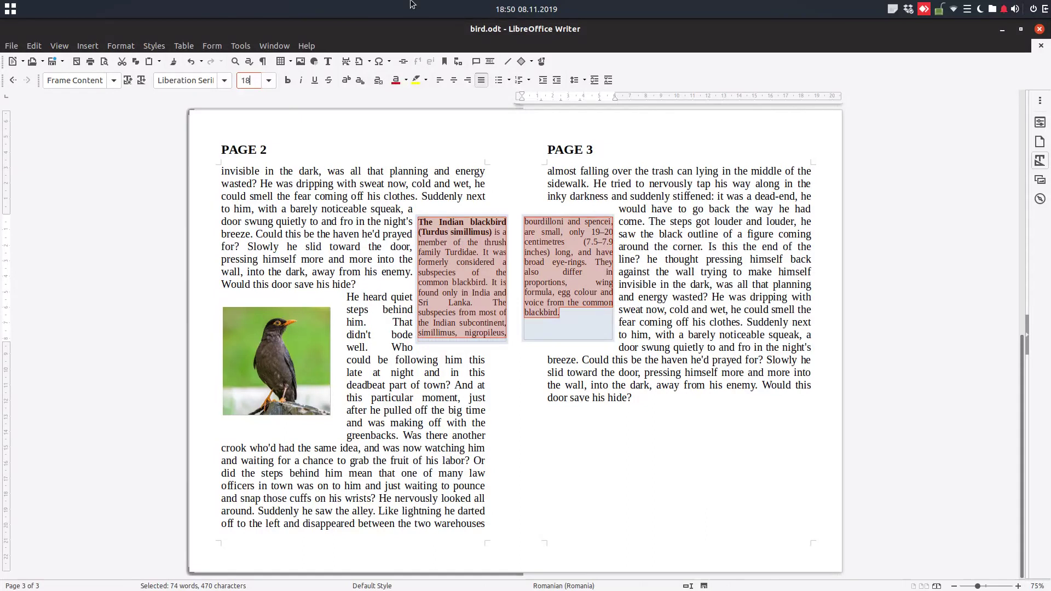
{"action": "key", "text": "Return"}
{"action": "left_click", "coordinate": [775, 296]}
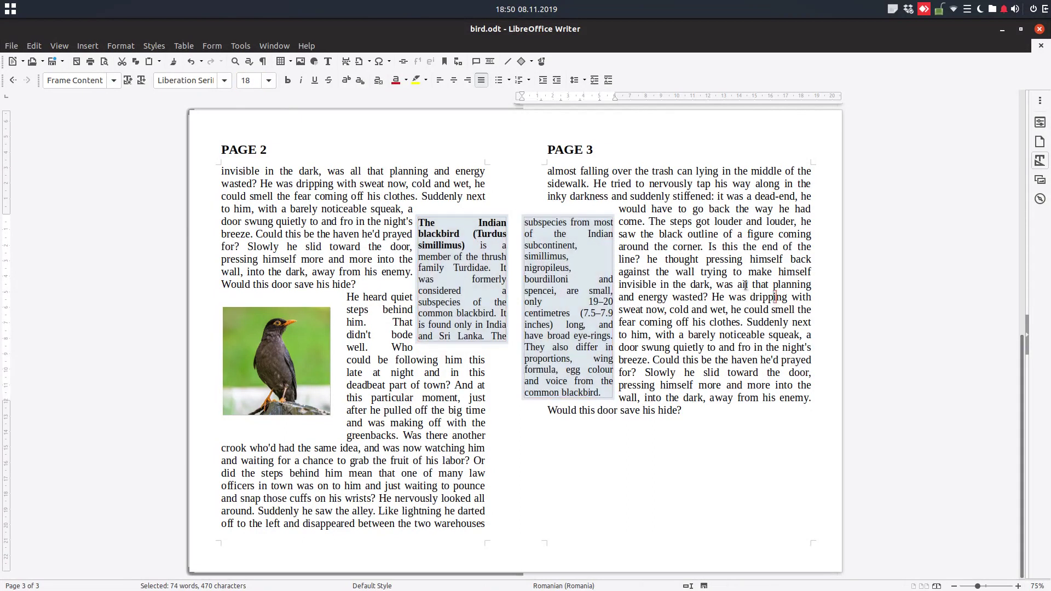
{"action": "left_click", "coordinate": [589, 301]}
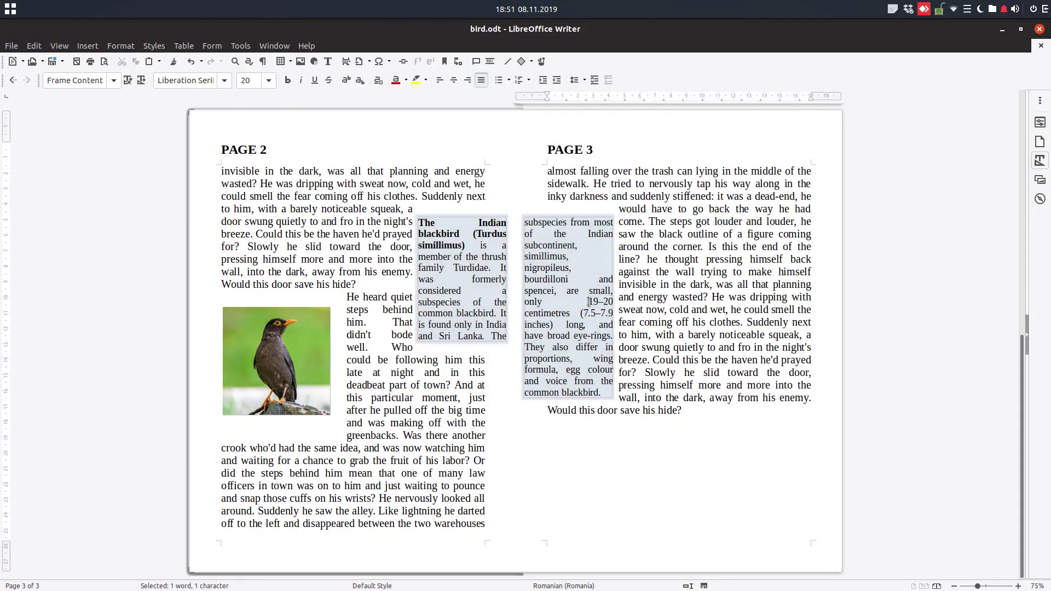
{"action": "left_click", "coordinate": [495, 291]}
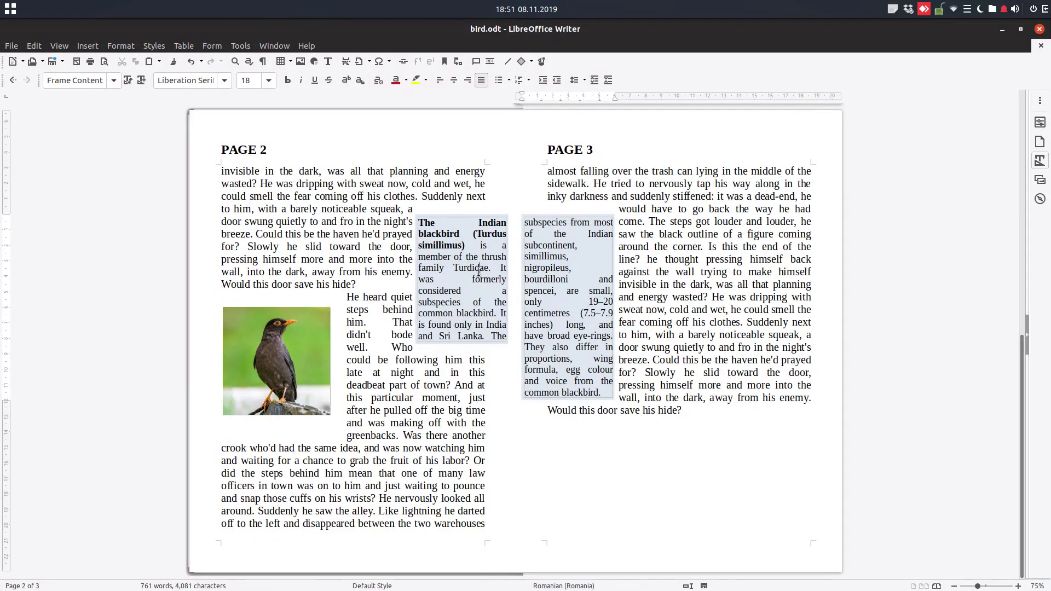
{"action": "key", "text": "ctrl+a"}
{"action": "left_click", "coordinate": [255, 81]}
{"action": "type", "text": "16"}
{"action": "key", "text": "Return"}
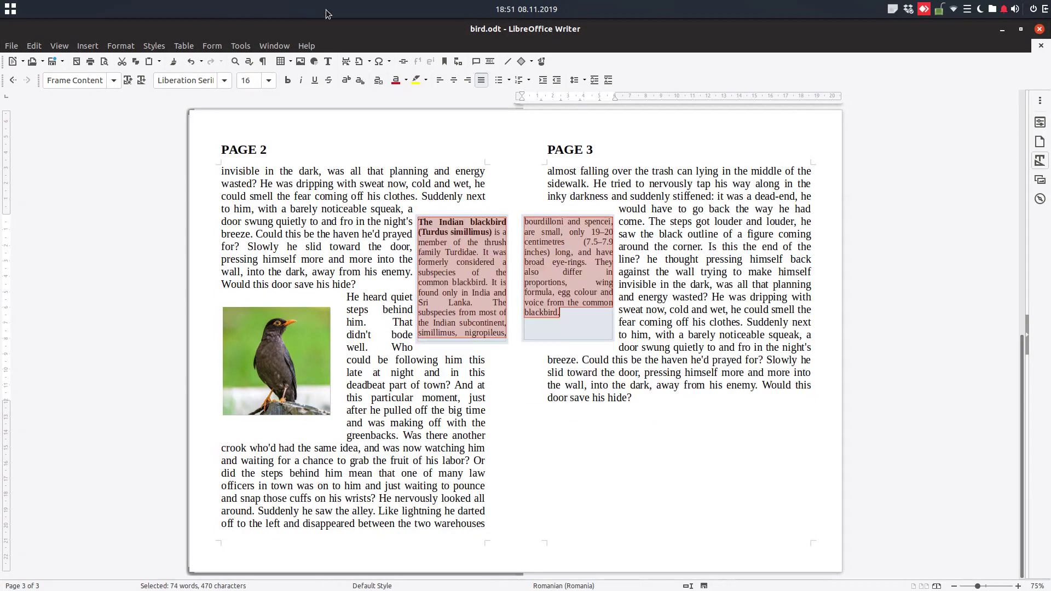
{"action": "left_click", "coordinate": [621, 235]}
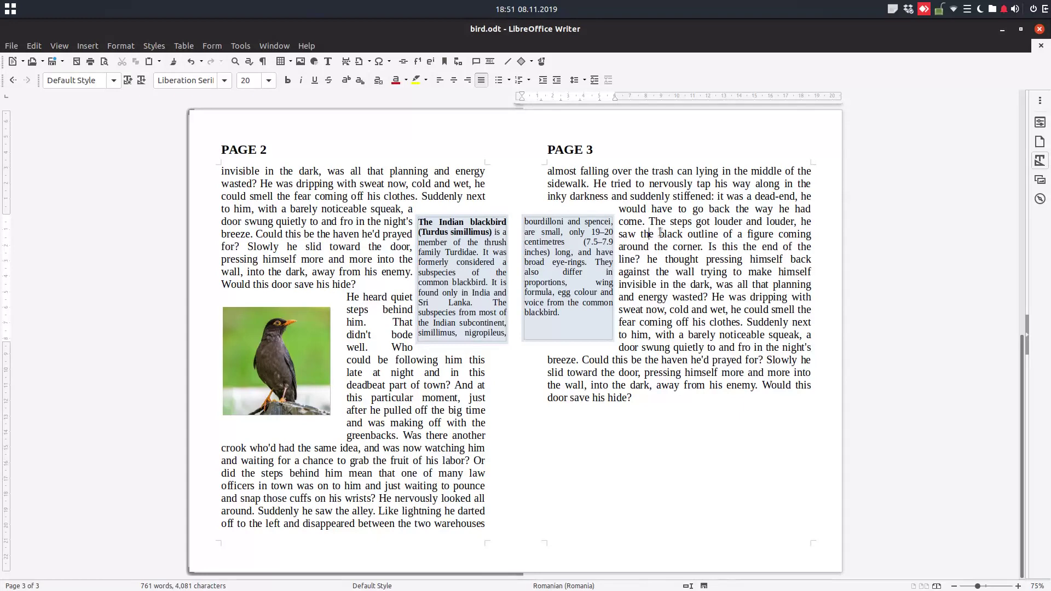